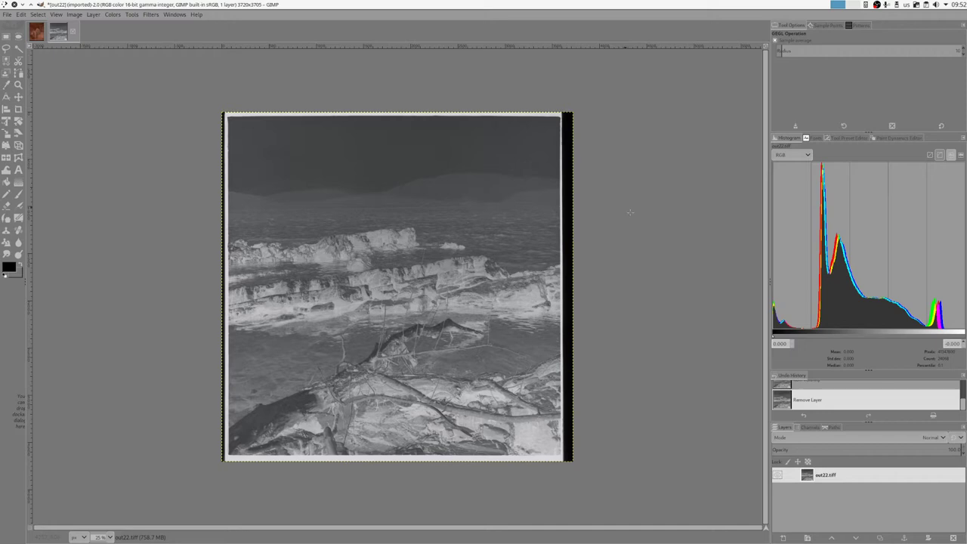
# Step: Duplicate the out22.tiff layer to create an out22.tiff copy above it
pyautogui.hotkey('shift', 'ctrl', 'd')
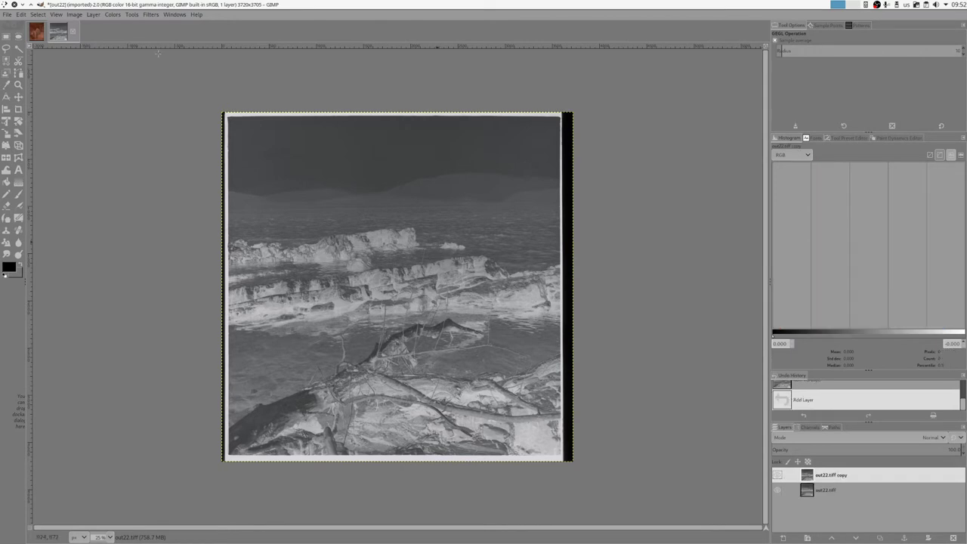
# Step: Invert the copy with Levels: output 100 to 0, input 19.87 and 81.31, gamma 1.33
pyautogui.click(111, 14)
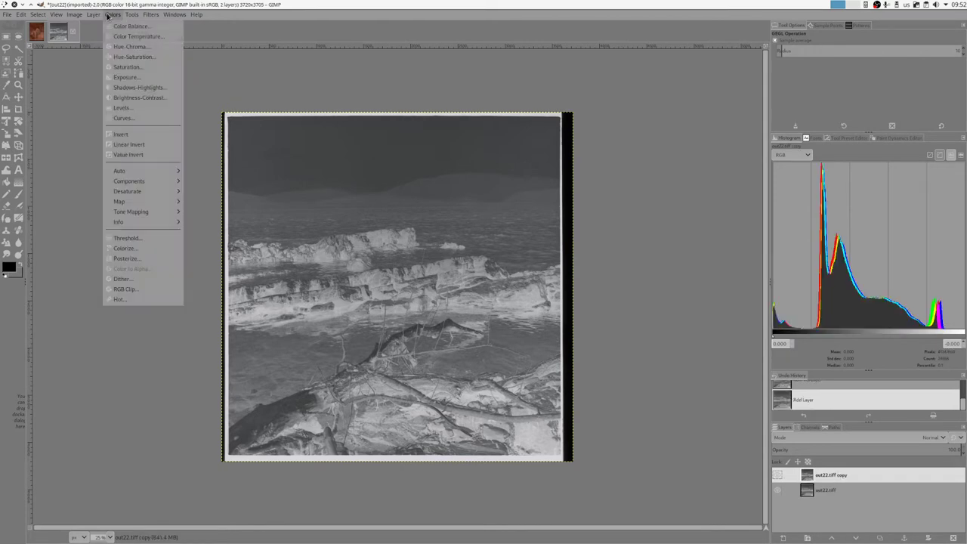
pyautogui.click(122, 108)
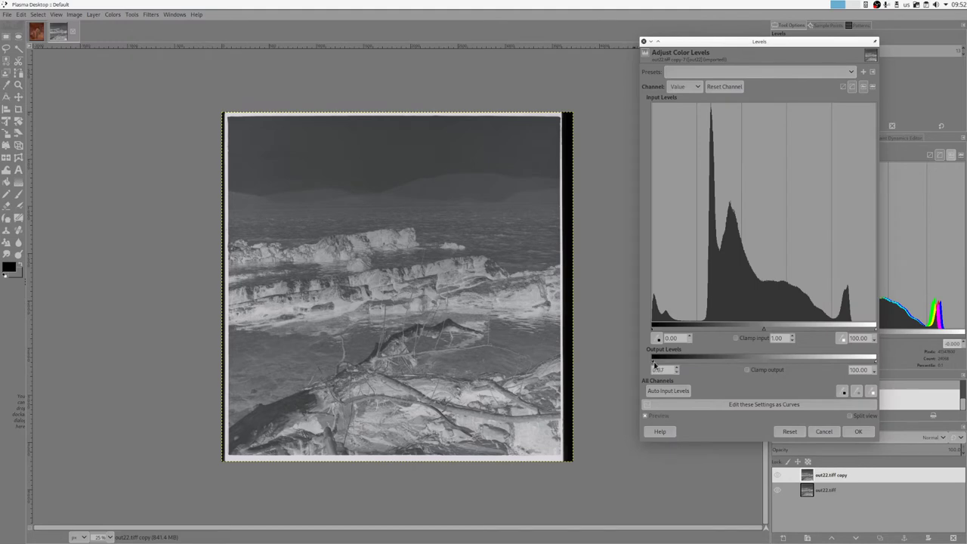
pyautogui.moveTo(662, 366); pyautogui.dragTo(905, 362)
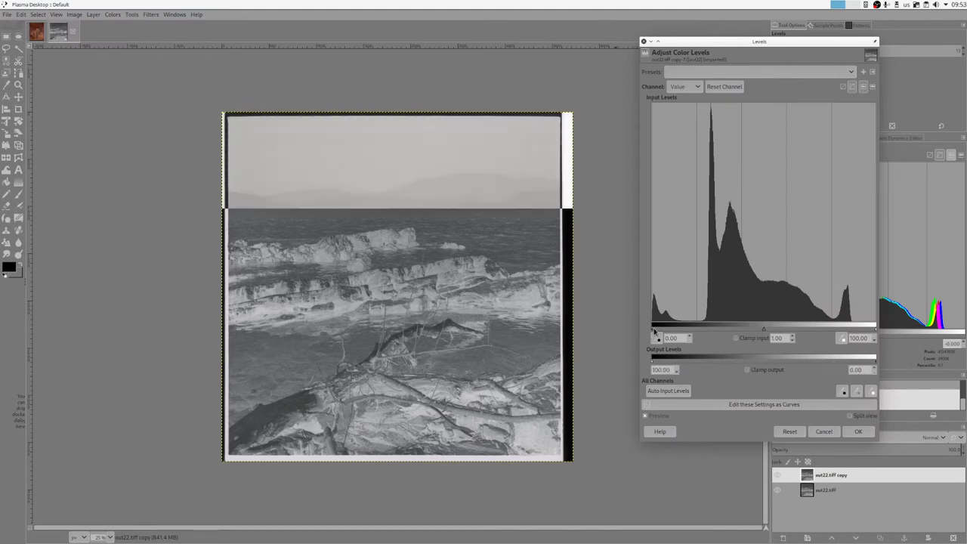
pyautogui.moveTo(654, 331); pyautogui.dragTo(696, 330)
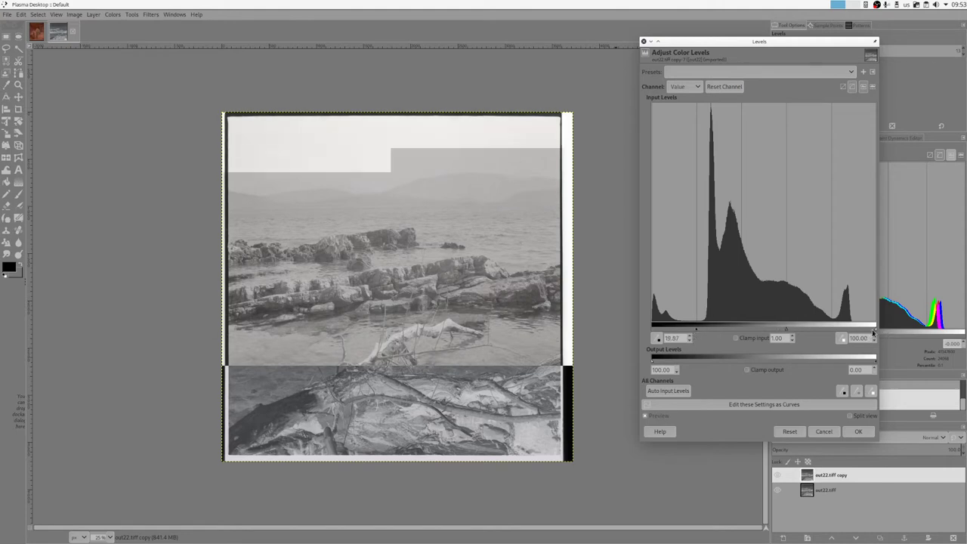
pyautogui.moveTo(874, 332); pyautogui.dragTo(834, 329)
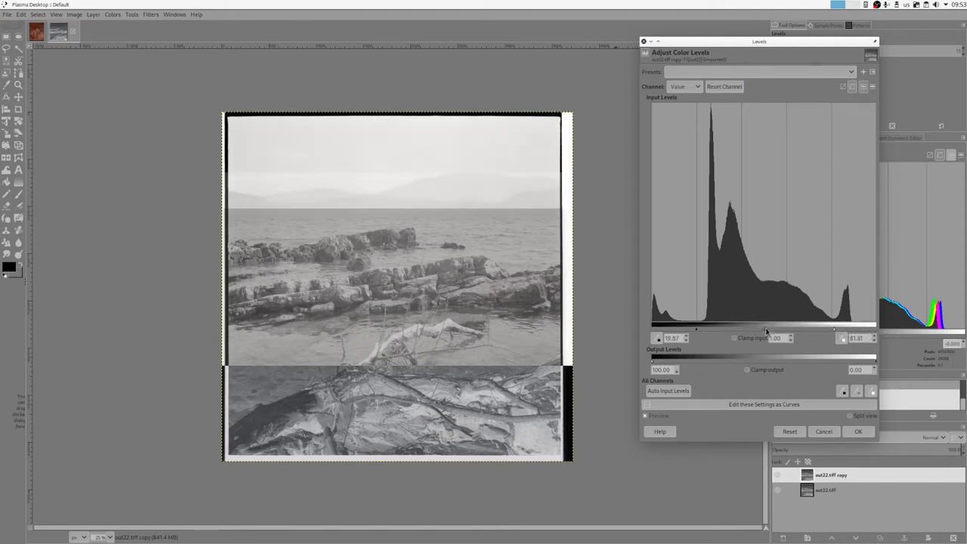
pyautogui.moveTo(765, 330); pyautogui.dragTo(756, 330)
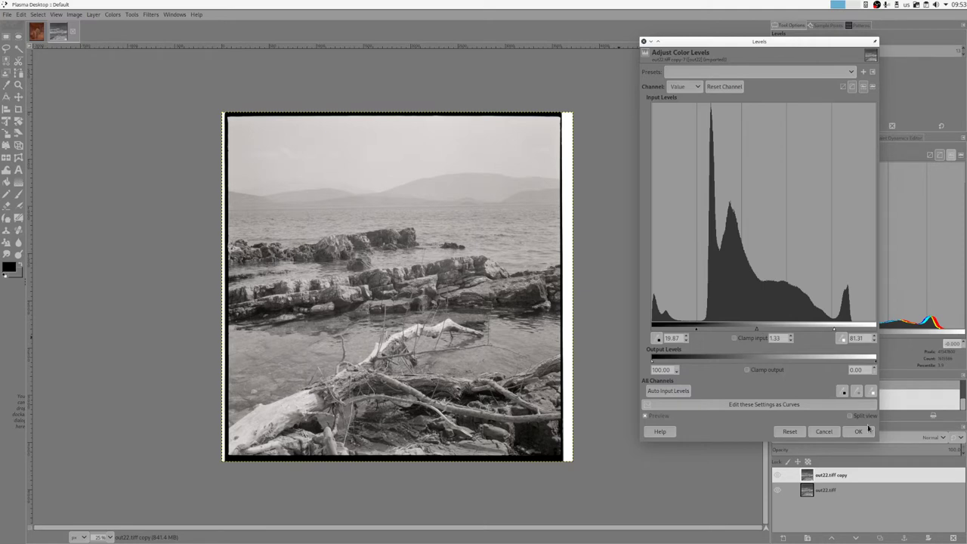
pyautogui.click(859, 431)
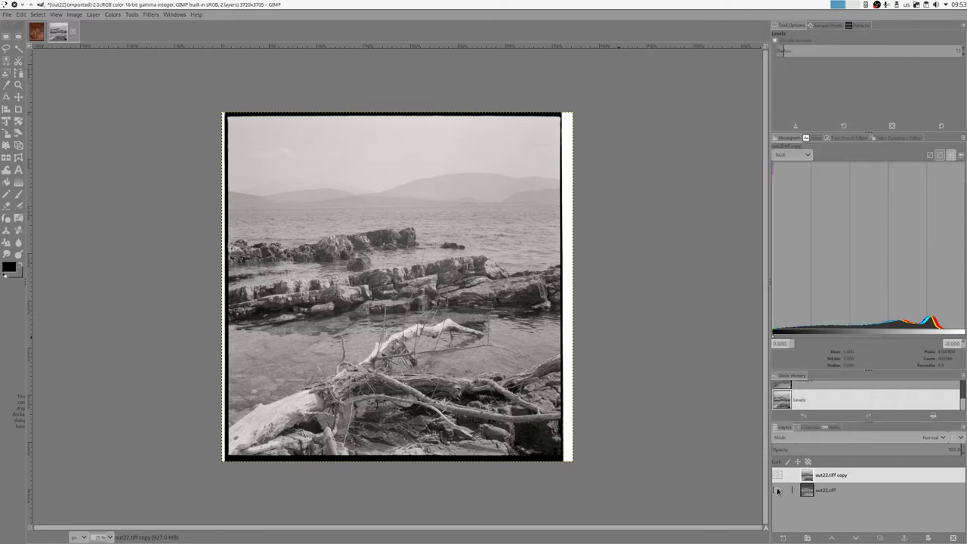
# Step: Hide the inverted copy, select out22.tiff, and open the GEGL Operation list
pyautogui.click(778, 474)
pyautogui.click(814, 491)
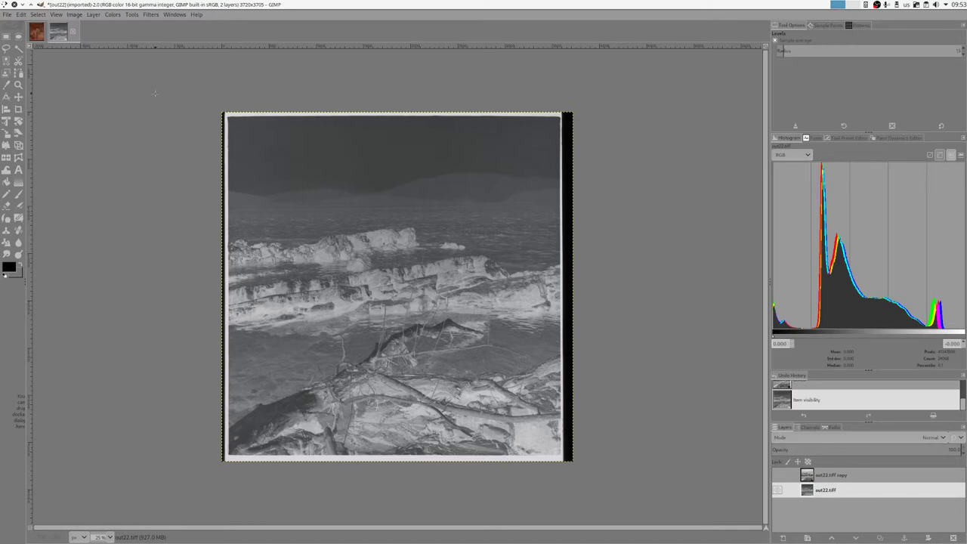
pyautogui.click(131, 15)
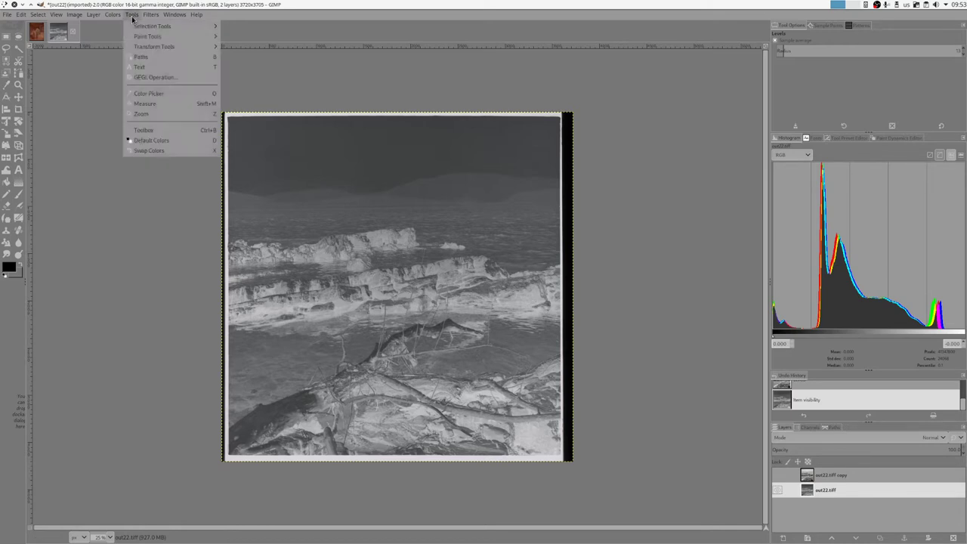
pyautogui.click(153, 78)
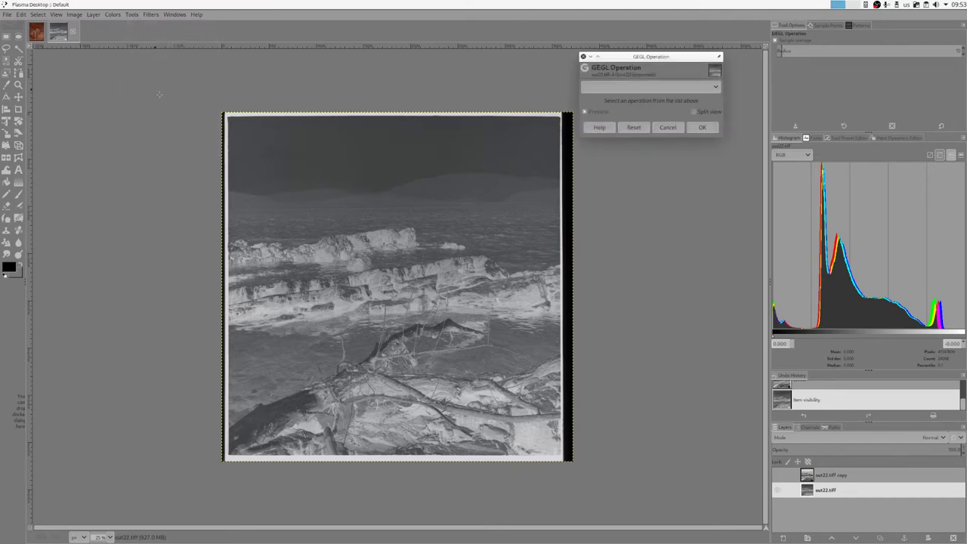
pyautogui.click(601, 87)
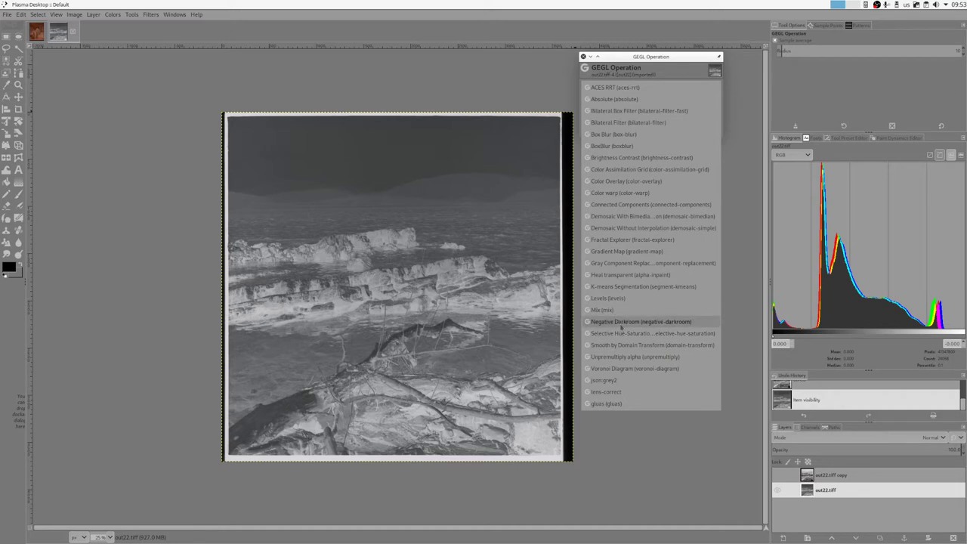
# Step: Apply Negative Darkroom to the original negative with White/Black exposure at -1.682
pyautogui.click(621, 324)
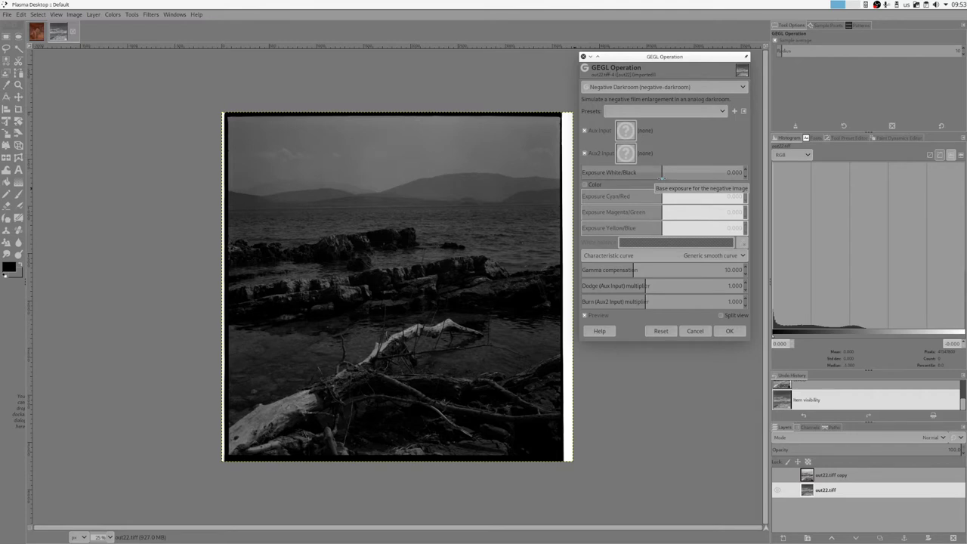
pyautogui.moveTo(663, 175)
pyautogui.mouseDown()
pyautogui.moveTo(681, 171)
pyautogui.moveTo(648, 172)
pyautogui.mouseUp()
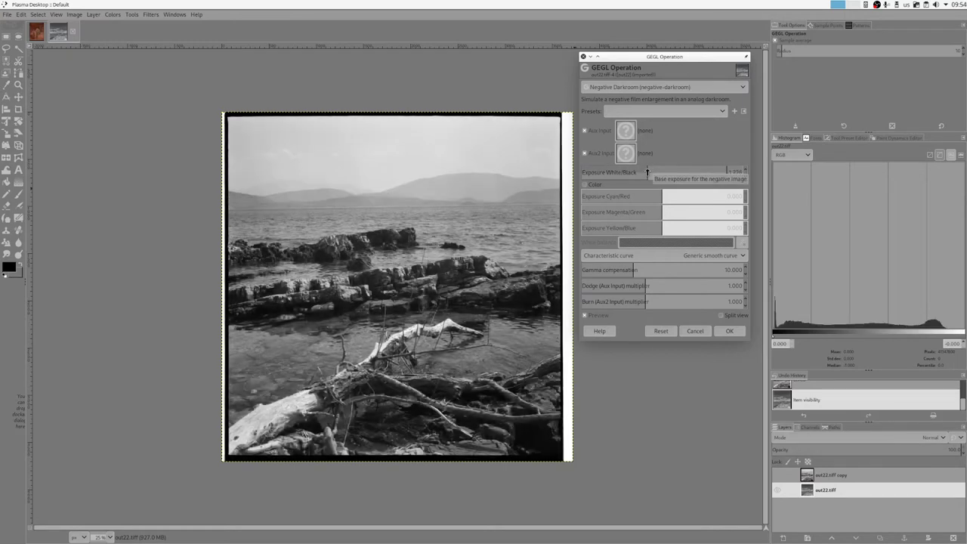
pyautogui.moveTo(647, 172); pyautogui.dragTo(651, 173)
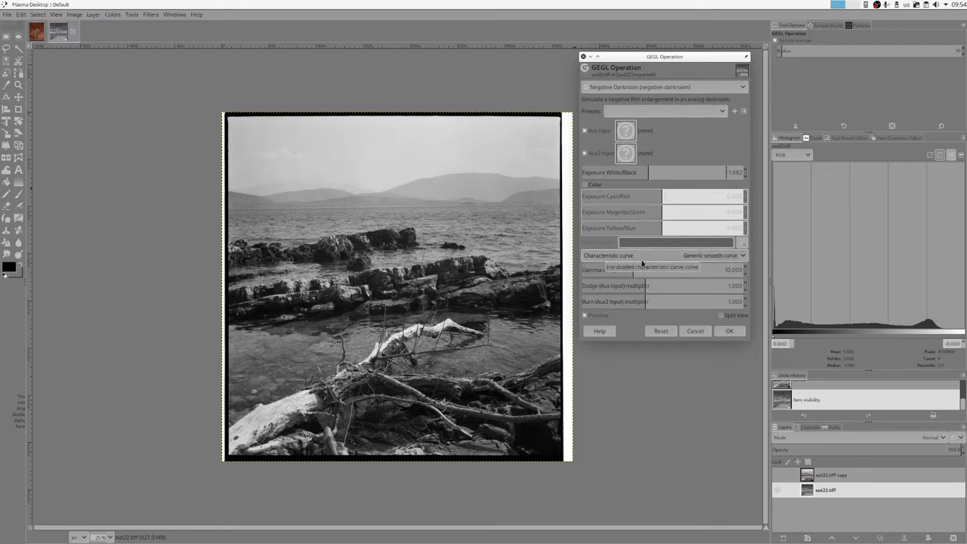
pyautogui.click(642, 257)
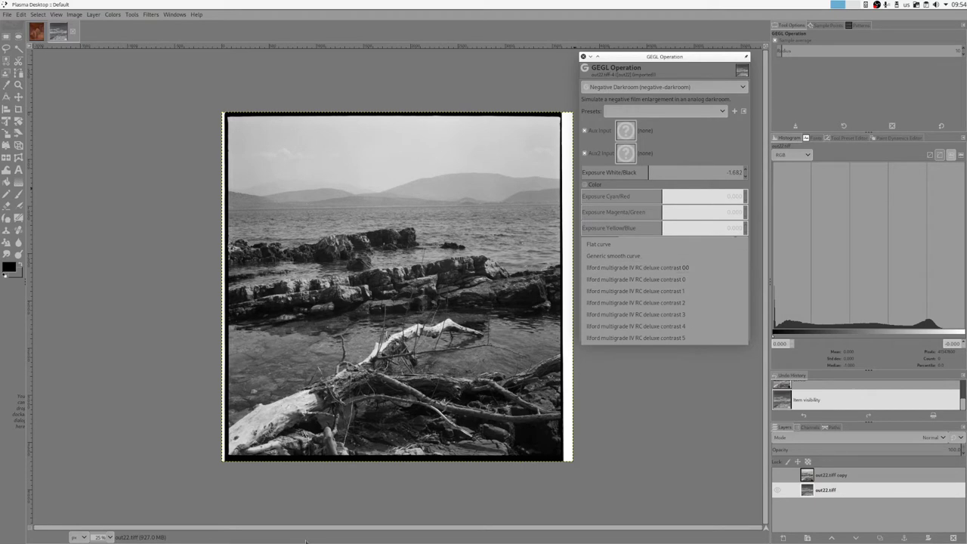
# Step: Scroll the Ilford Multigrade RC datasheet to its characteristic-curves page
pyautogui.click(326, 528)
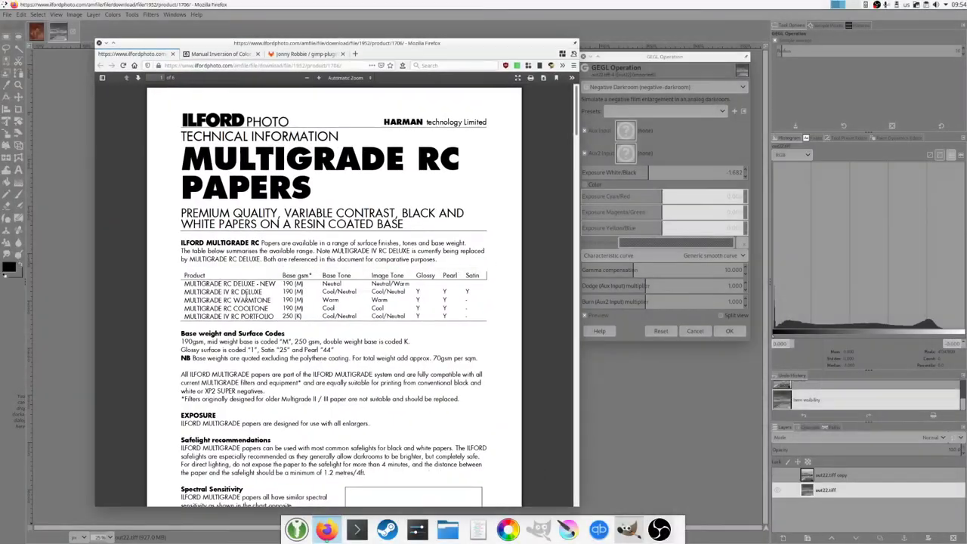
pyautogui.scroll(-12, 555, 226)
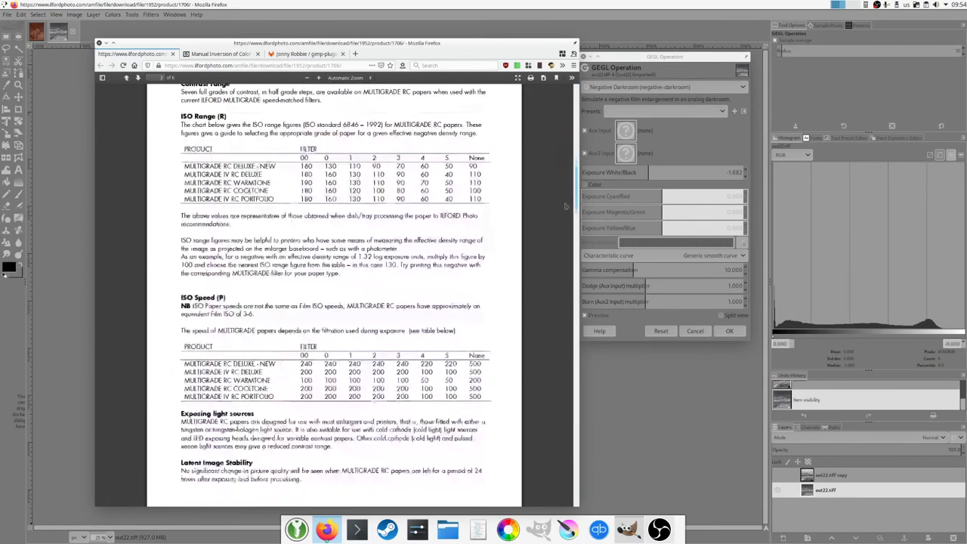
pyautogui.scroll(-2, 558, 253)
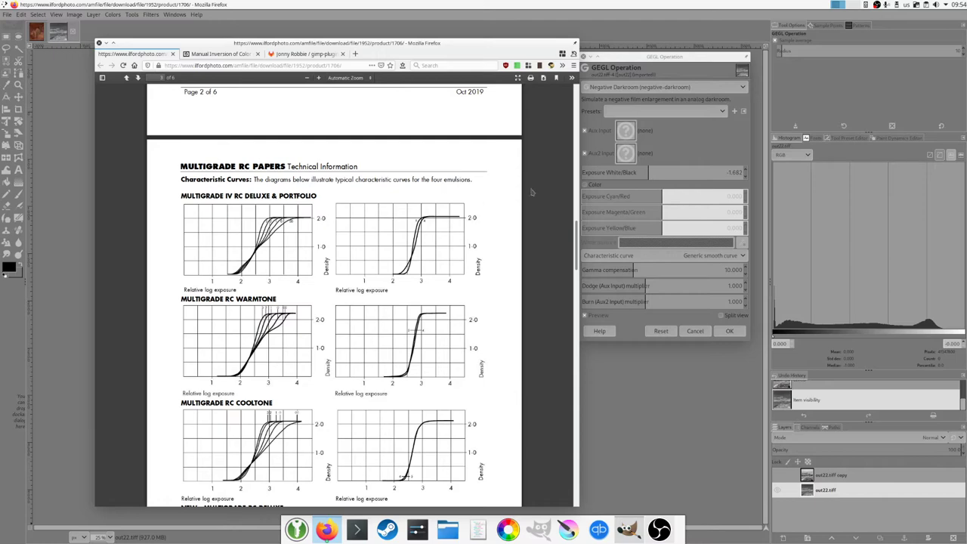
pyautogui.scroll(-1, 489, 280)
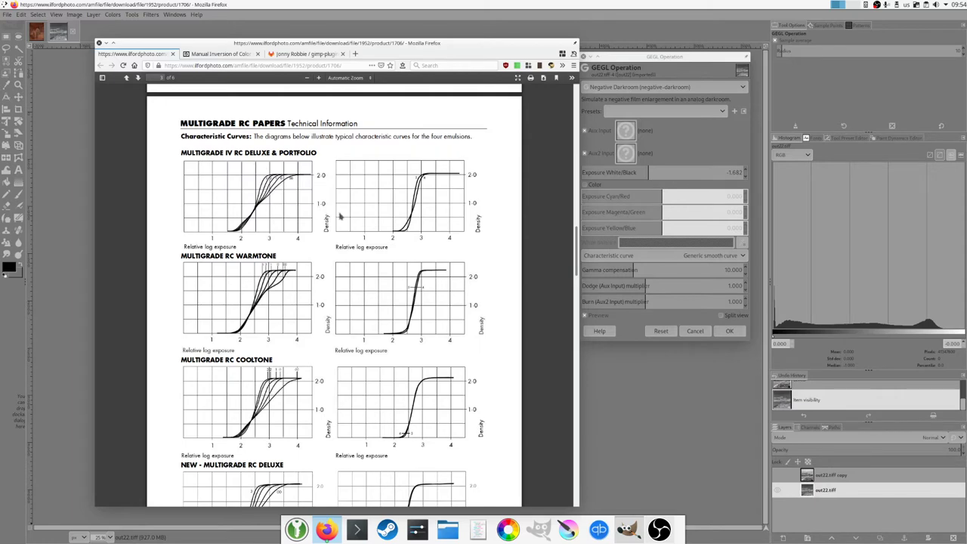
pyautogui.scroll(-1, 525, 244)
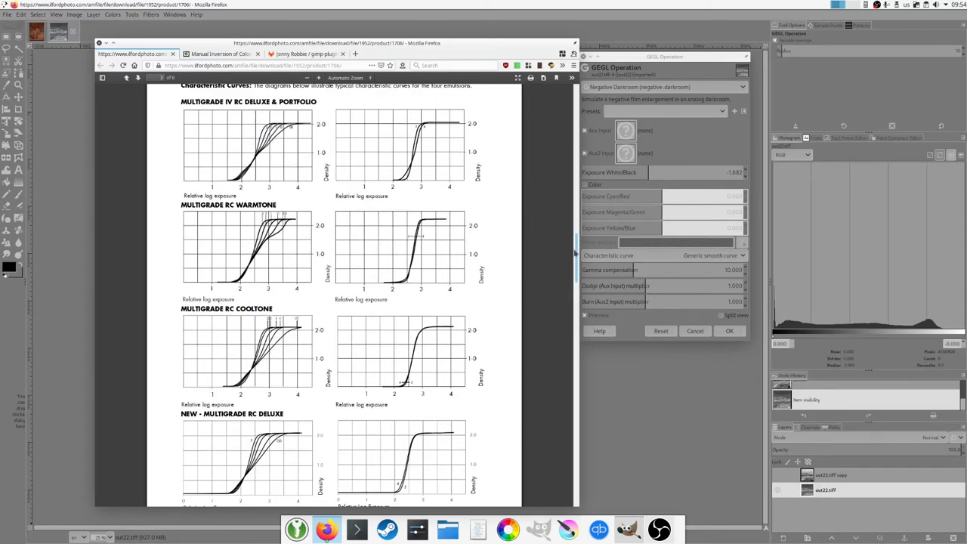
pyautogui.scroll(-2, 259, 406)
pyautogui.scroll(4, 258, 406)
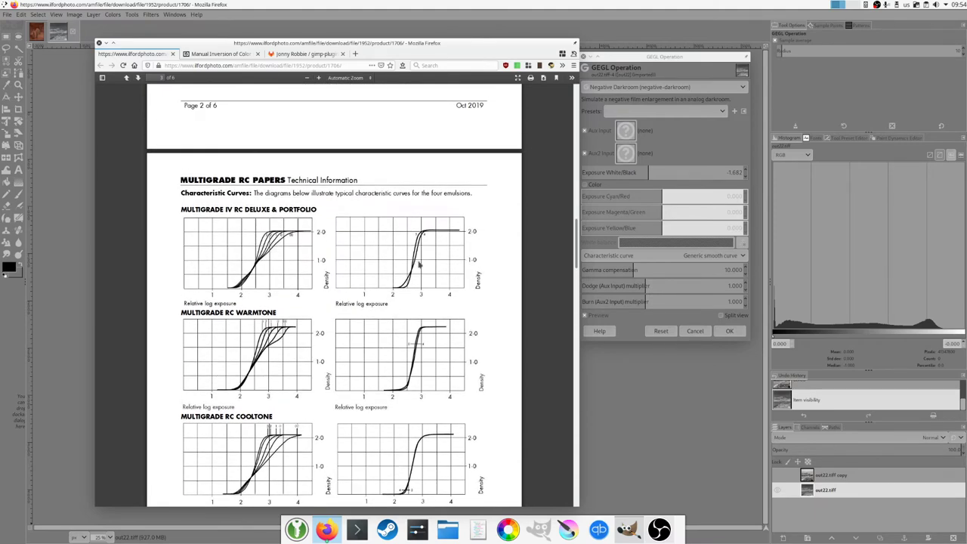
# Step: Back in GIMP, try the Ilford multigrade IV RC deluxe contrast 2 curve with lower exposure
pyautogui.click(106, 42)
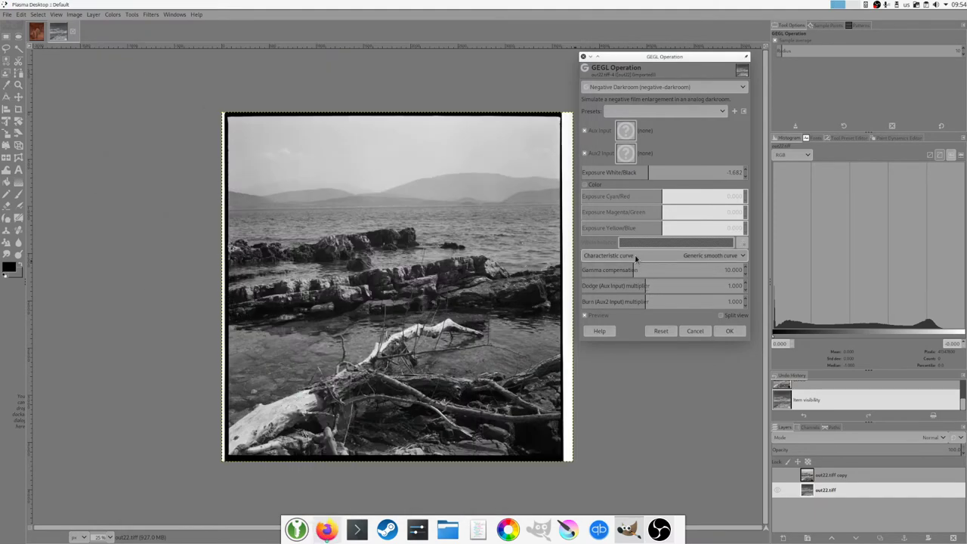
pyautogui.click(627, 256)
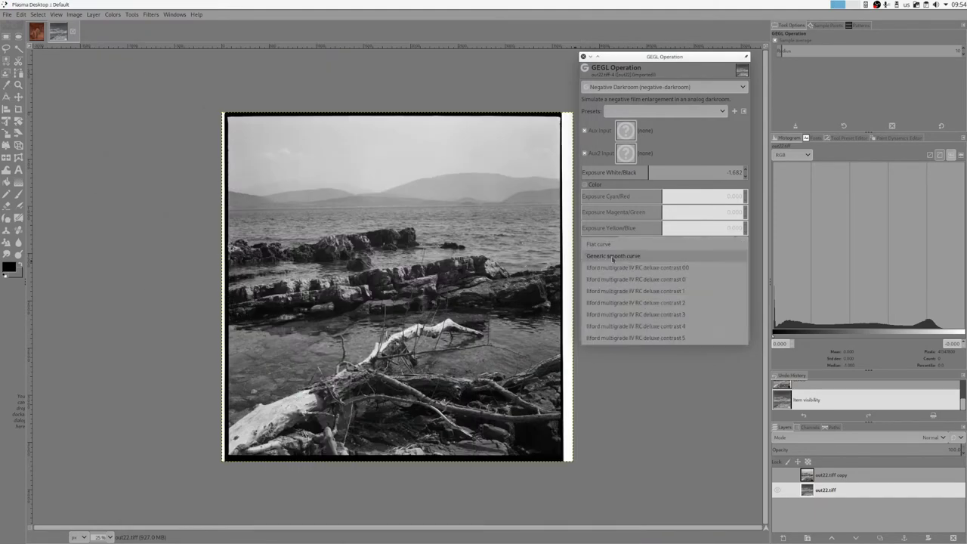
pyautogui.click(669, 306)
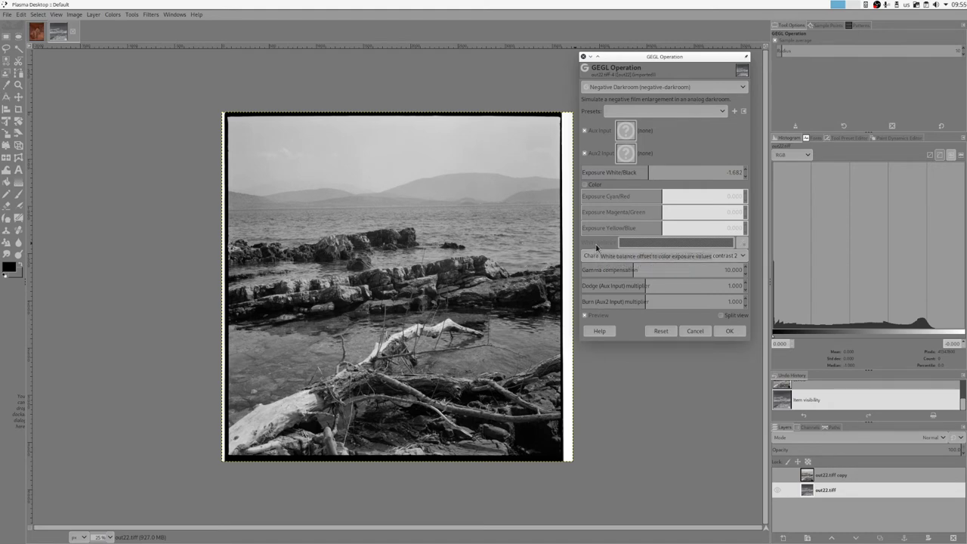
pyautogui.moveTo(647, 172); pyautogui.dragTo(643, 172)
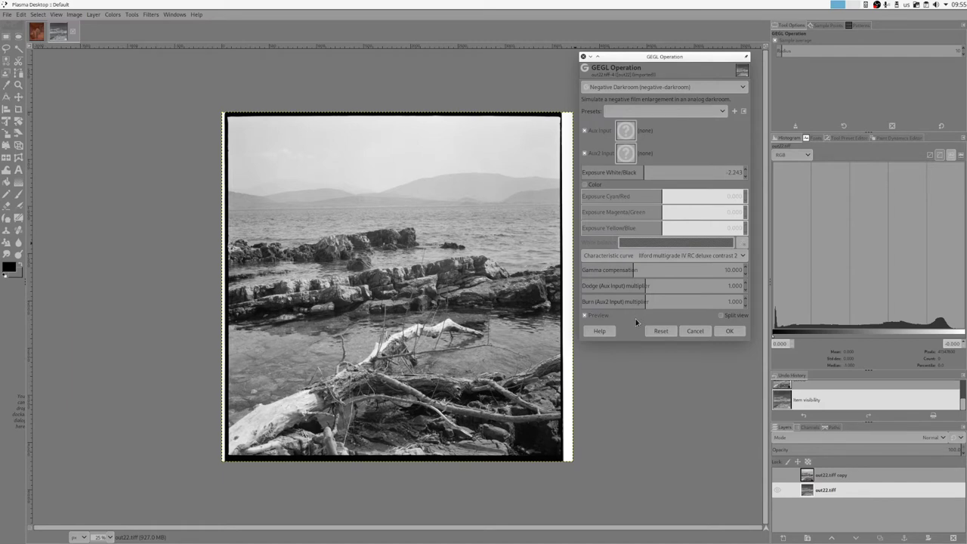
# Step: Try the contrast 3 and contrast 5 curves, bringing base exposure to about 1.028
pyautogui.click(651, 257)
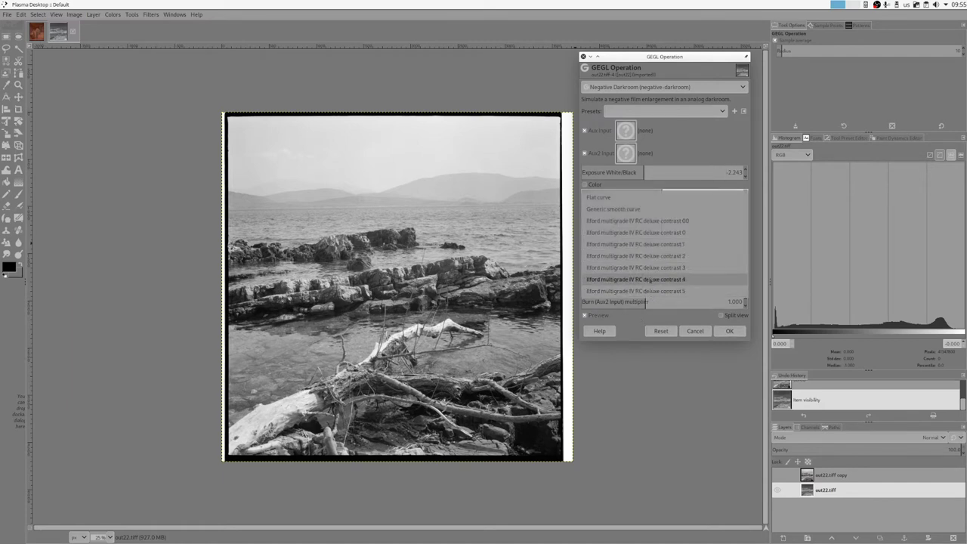
pyautogui.click(648, 268)
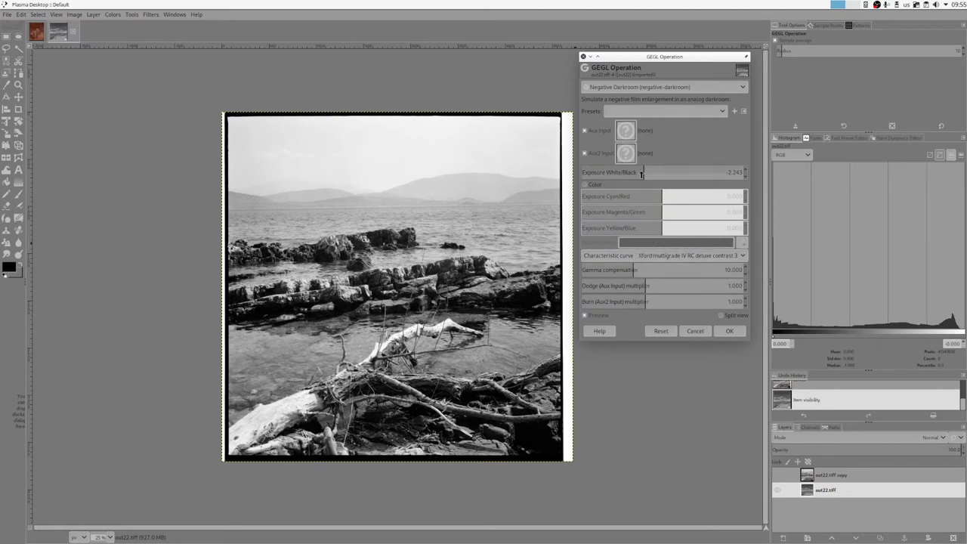
pyautogui.click(652, 259)
pyautogui.click(650, 281)
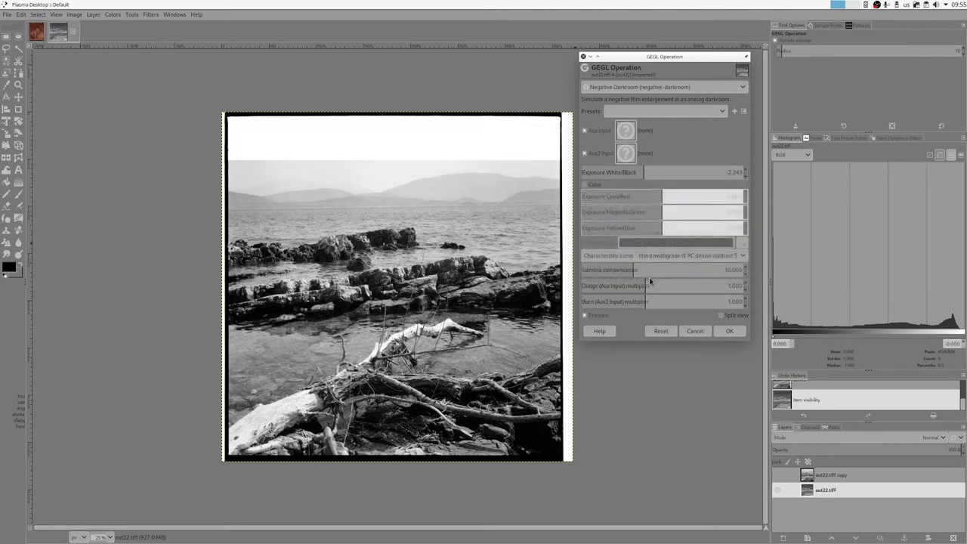
pyautogui.click(648, 172)
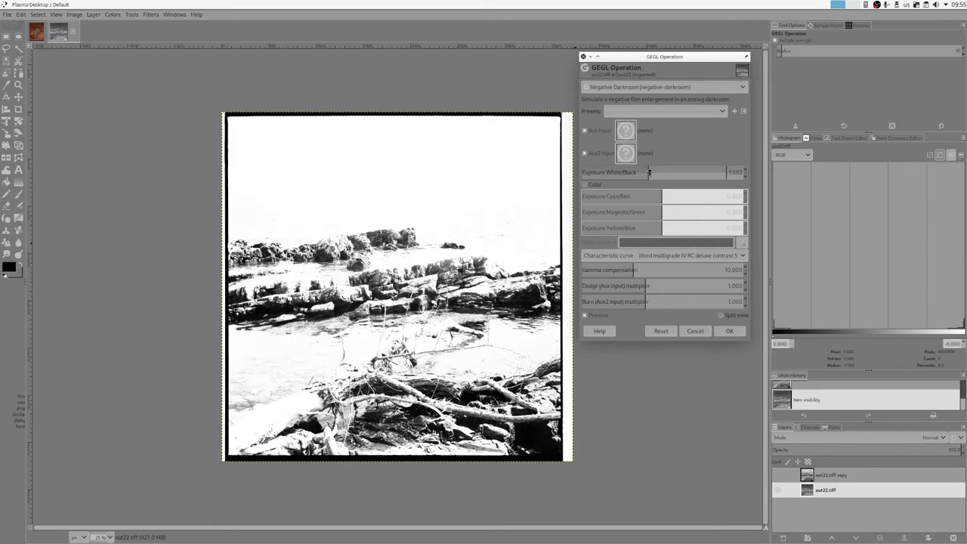
pyautogui.moveTo(648, 172); pyautogui.dragTo(653, 172)
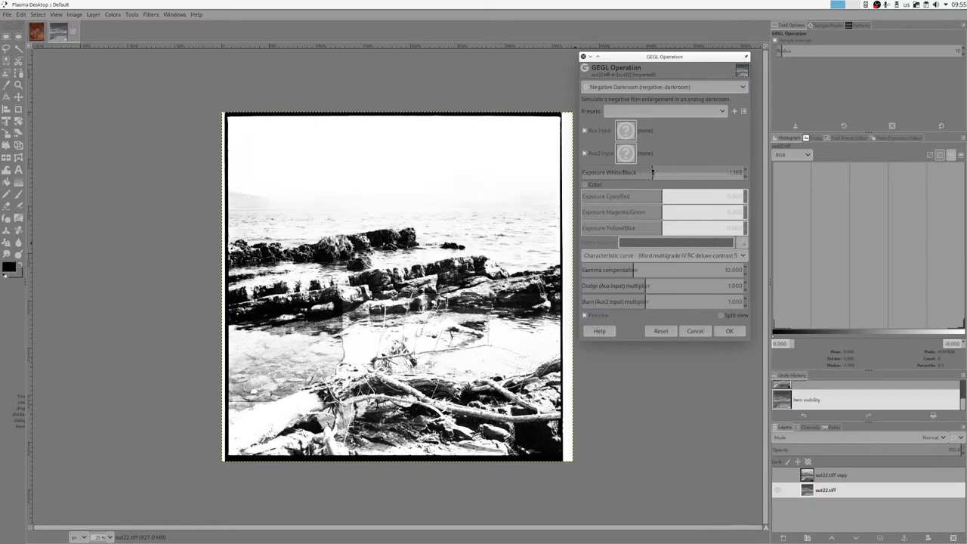
pyautogui.click(653, 172)
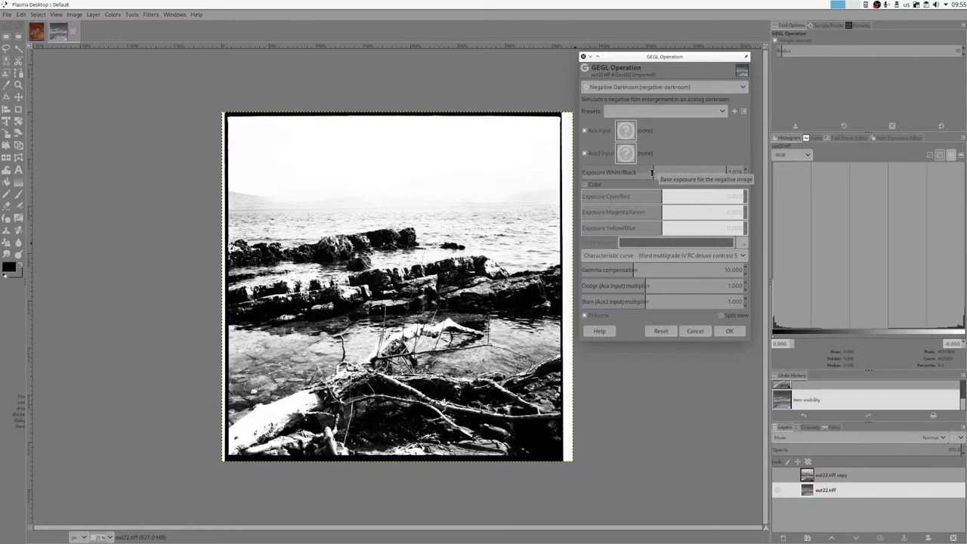
# Step: Try the contrast 00 curve at about 1.215 exposure, then the Generic smooth curve
pyautogui.click(663, 256)
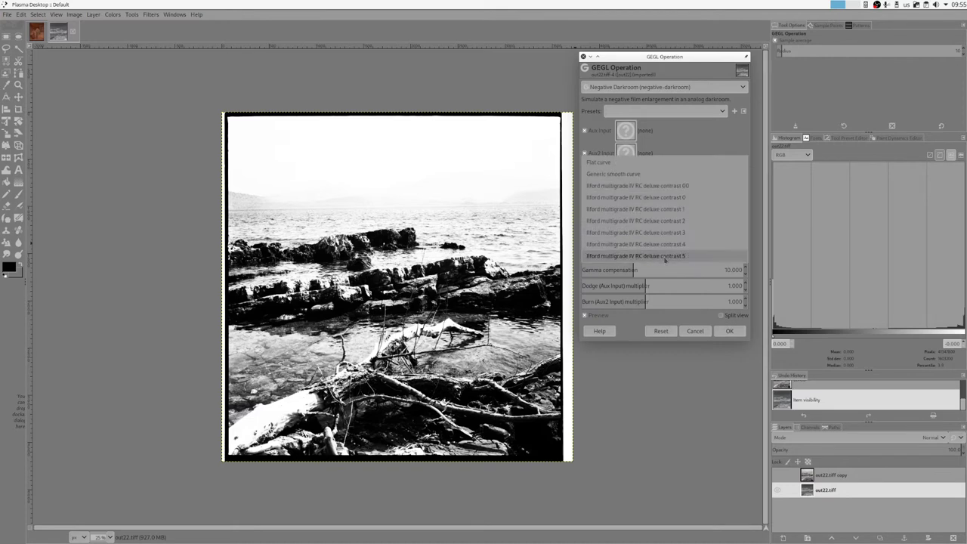
pyautogui.click(651, 188)
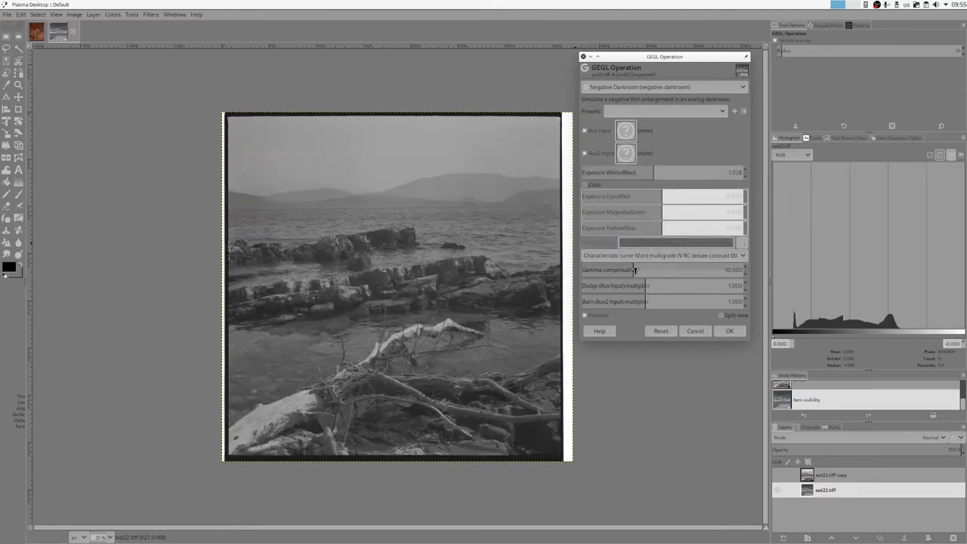
pyautogui.click(649, 173)
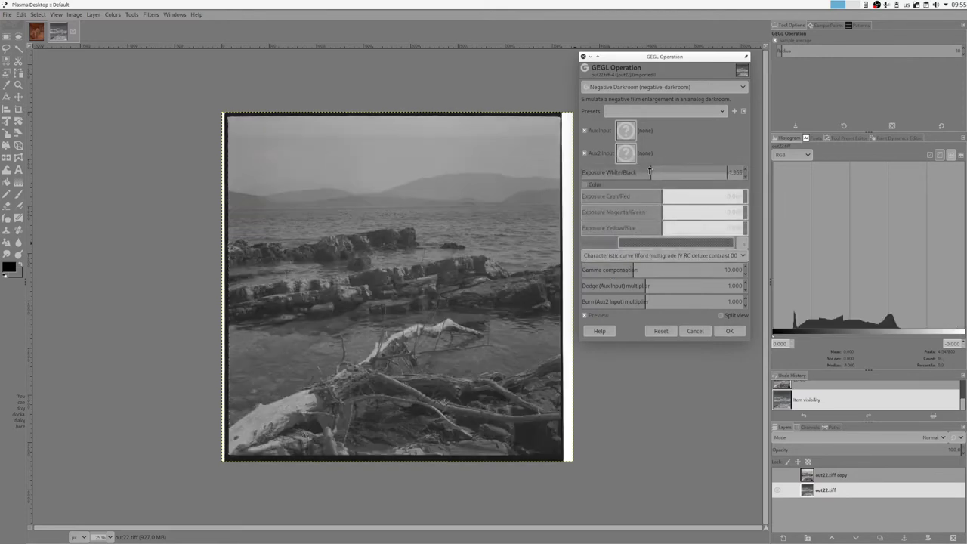
pyautogui.click(650, 172)
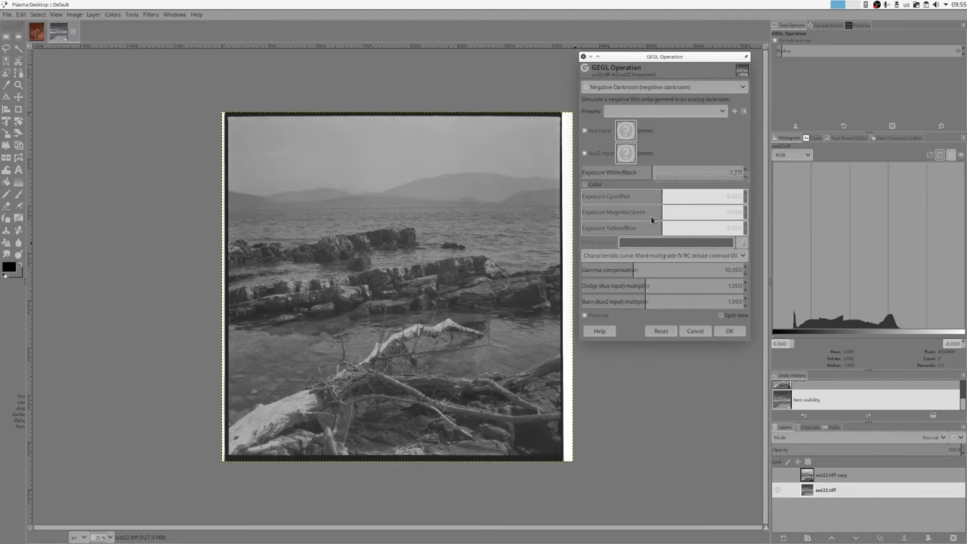
pyautogui.click(641, 258)
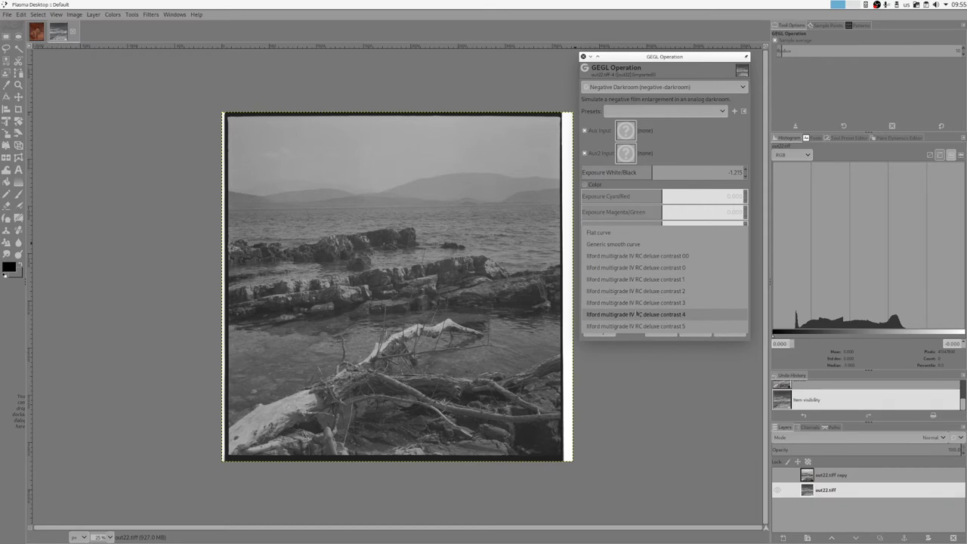
pyautogui.click(609, 244)
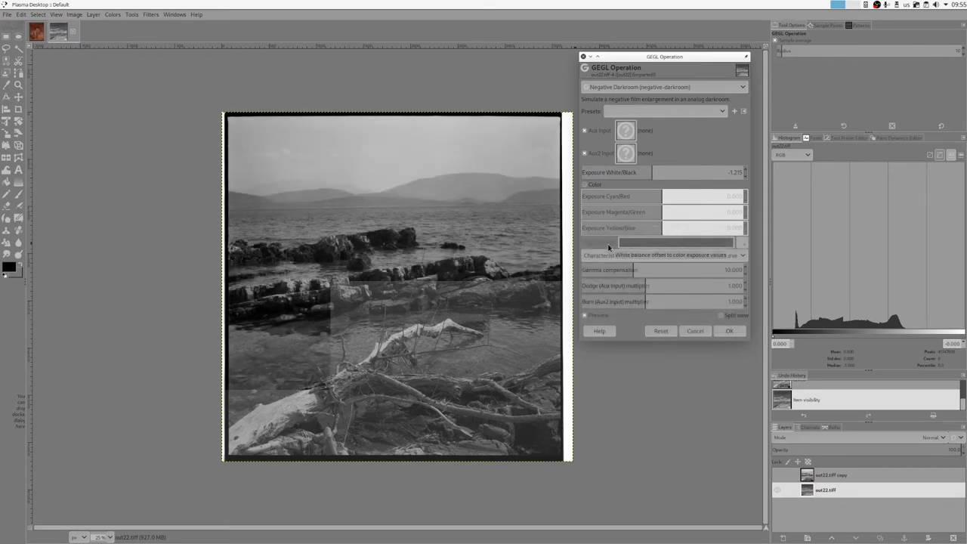
pyautogui.moveTo(654, 172); pyautogui.dragTo(648, 172)
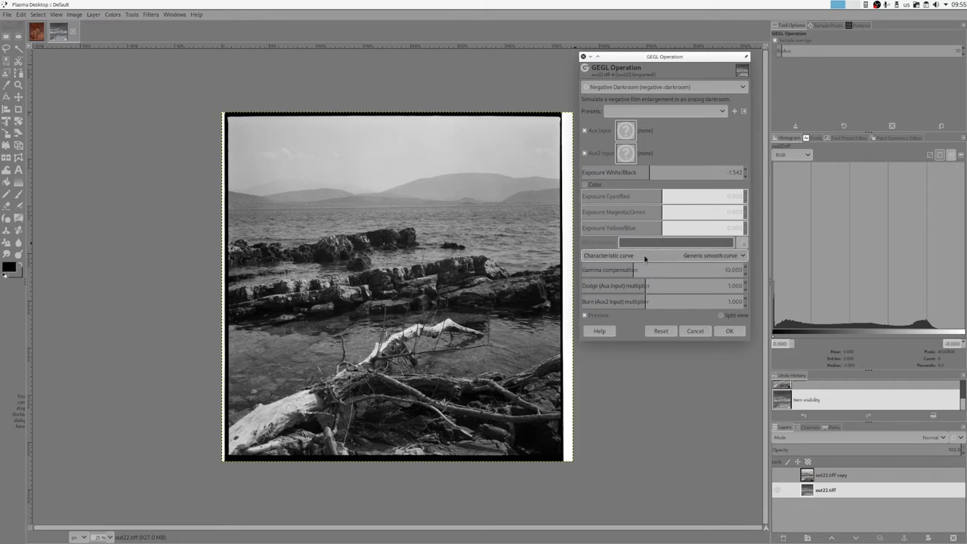
# Step: Settle on the contrast 3 curve and bring the Ilford datasheet window forward
pyautogui.click(640, 256)
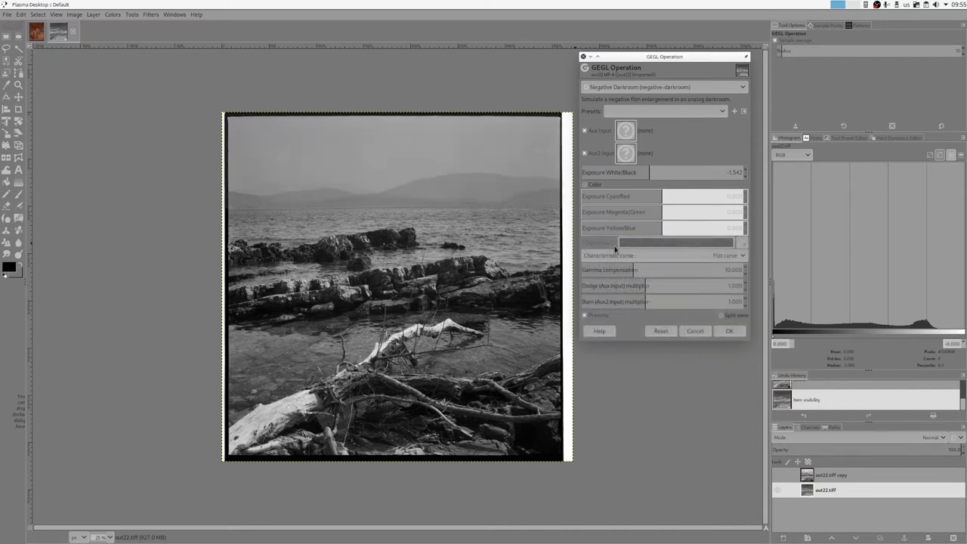
pyautogui.scroll(-7, 648, 173)
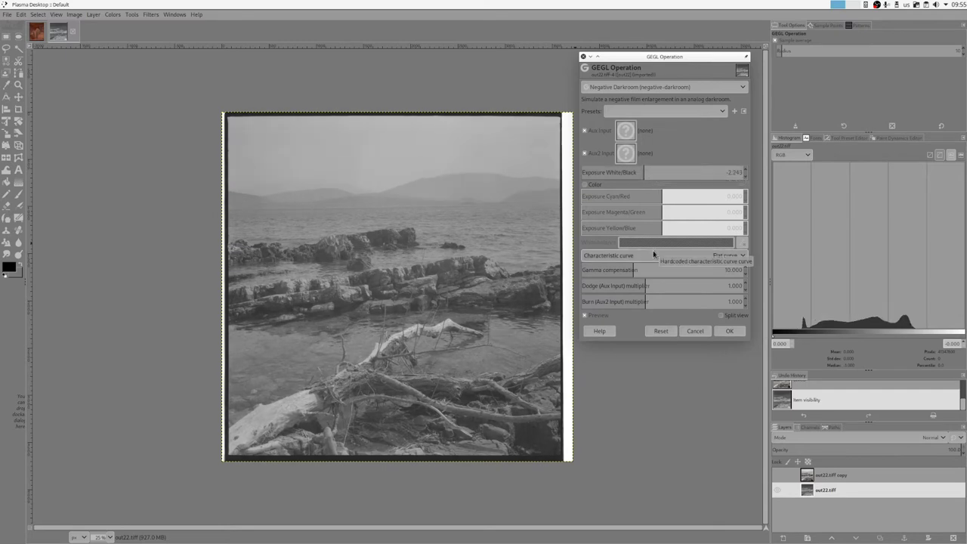
pyautogui.click(650, 257)
pyautogui.click(630, 326)
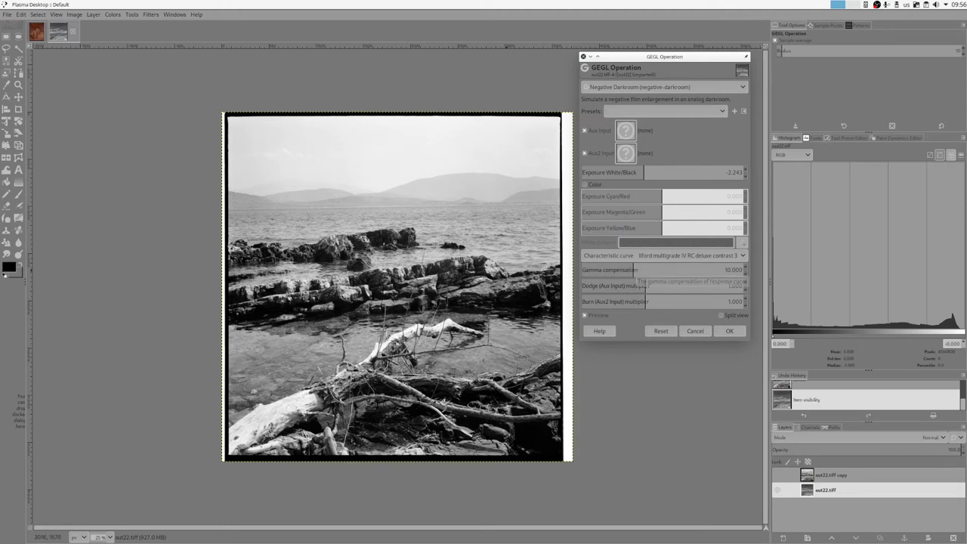
pyautogui.click(323, 526)
pyautogui.click(102, 181)
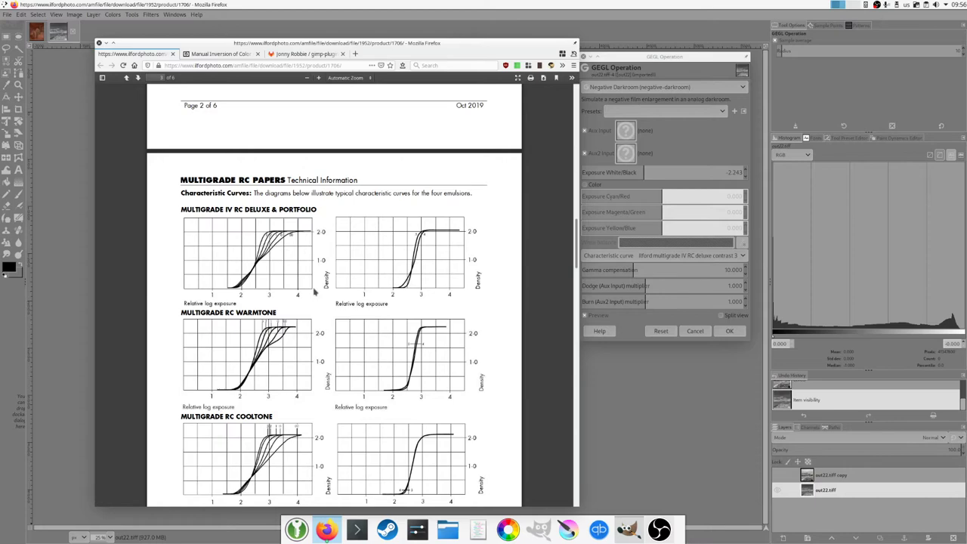
# Step: Minimise the Ilford datasheet so GIMP's contrast 3 seascape preview shows again
pyautogui.click(106, 44)
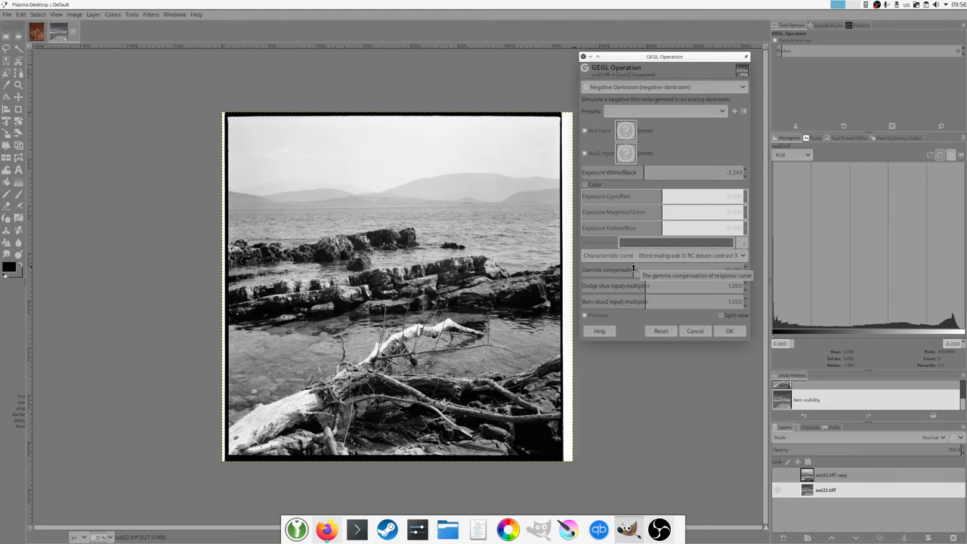
# Step: Experiment with gamma compensation and exposure, reaching gamma about 4.886 and exposure -0.794
pyautogui.moveTo(633, 269); pyautogui.dragTo(694, 271)
pyautogui.moveTo(642, 173); pyautogui.dragTo(723, 173)
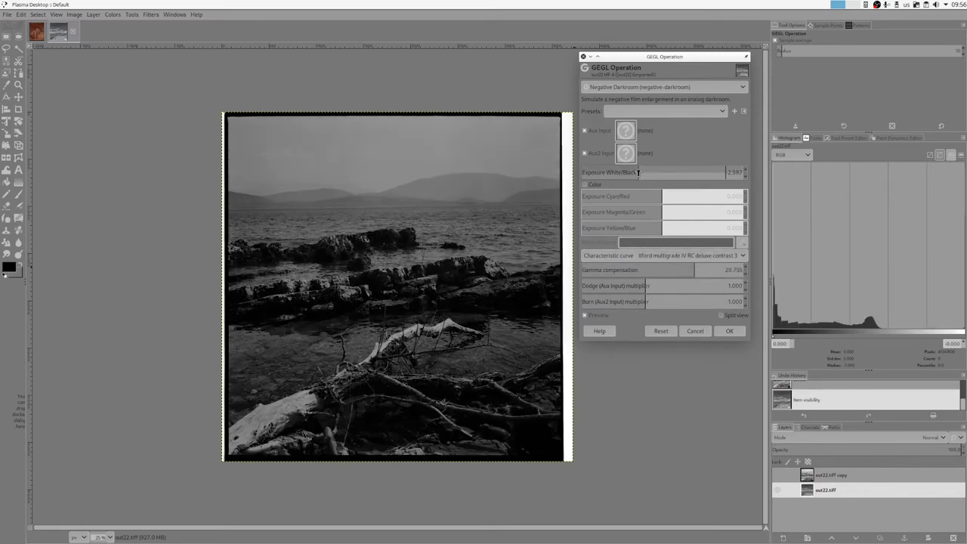
pyautogui.click(633, 172)
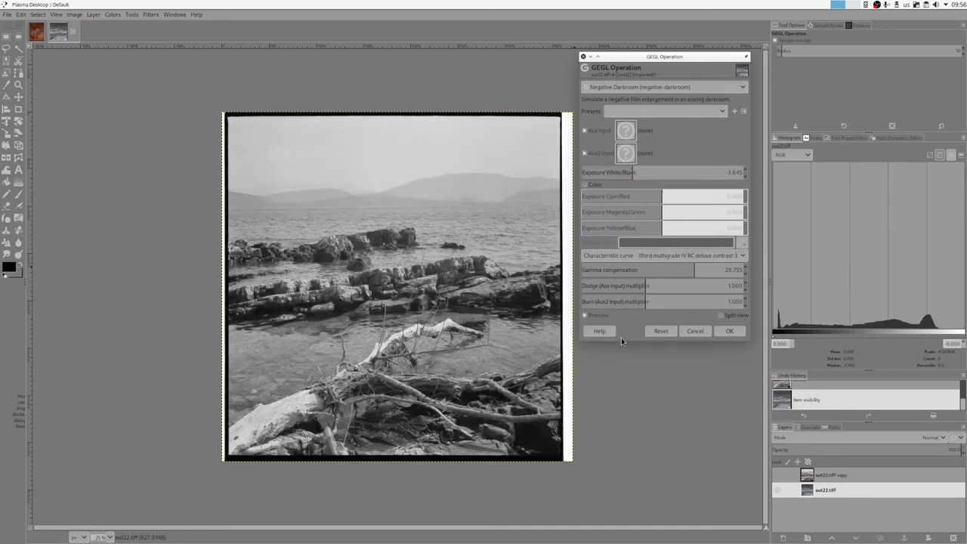
pyautogui.moveTo(692, 270); pyautogui.dragTo(611, 266)
pyautogui.click(654, 173)
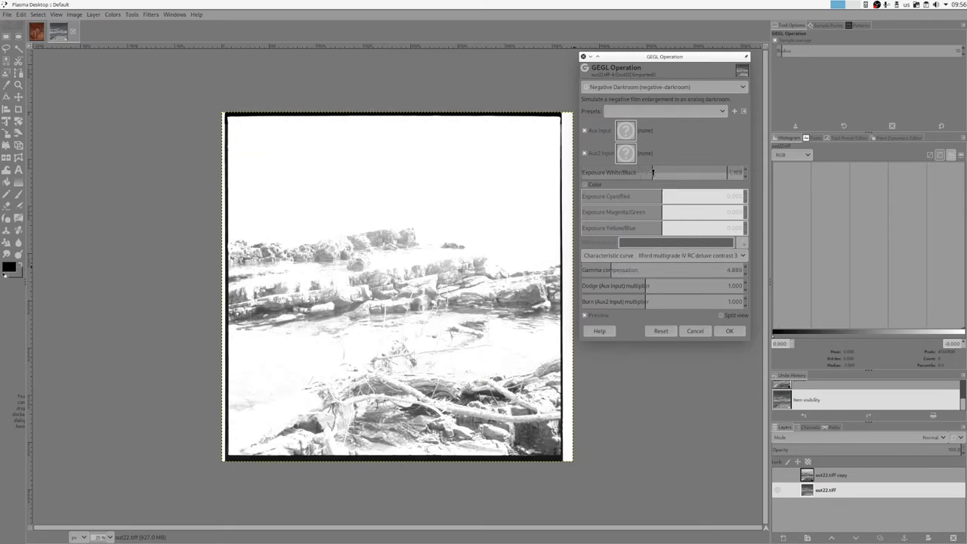
pyautogui.click(655, 172)
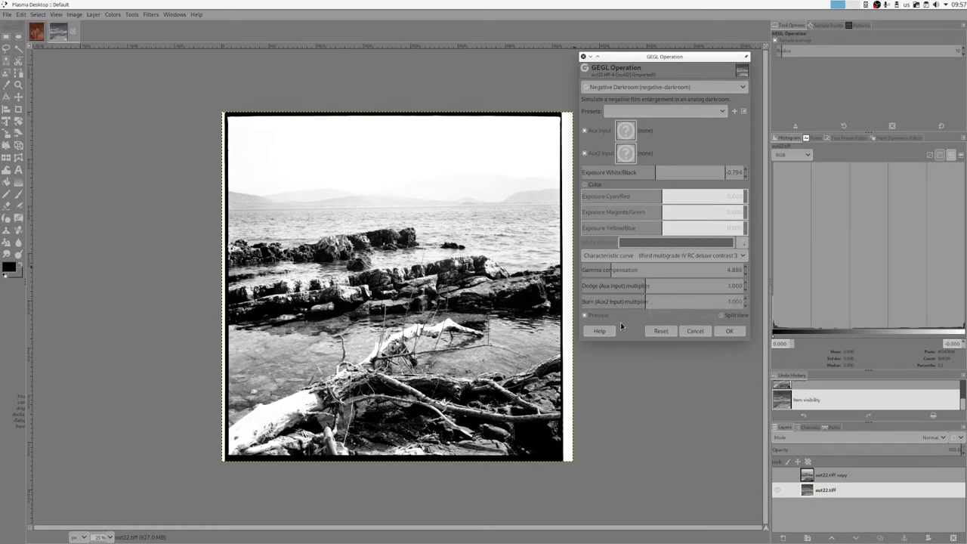
# Step: Keep contrast 3, set gamma compensation to 10.000, and fine-tune exposure lighter
pyautogui.click(621, 261)
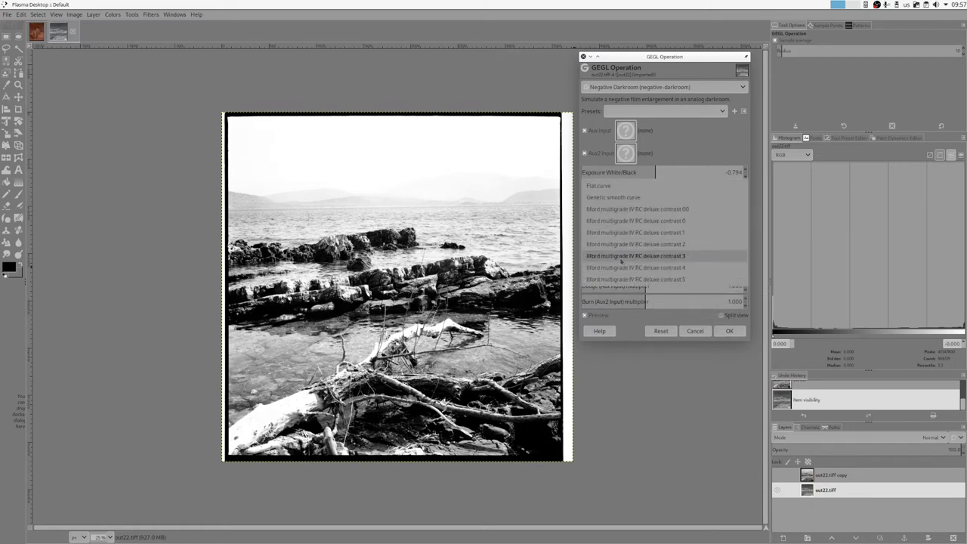
pyautogui.click(625, 326)
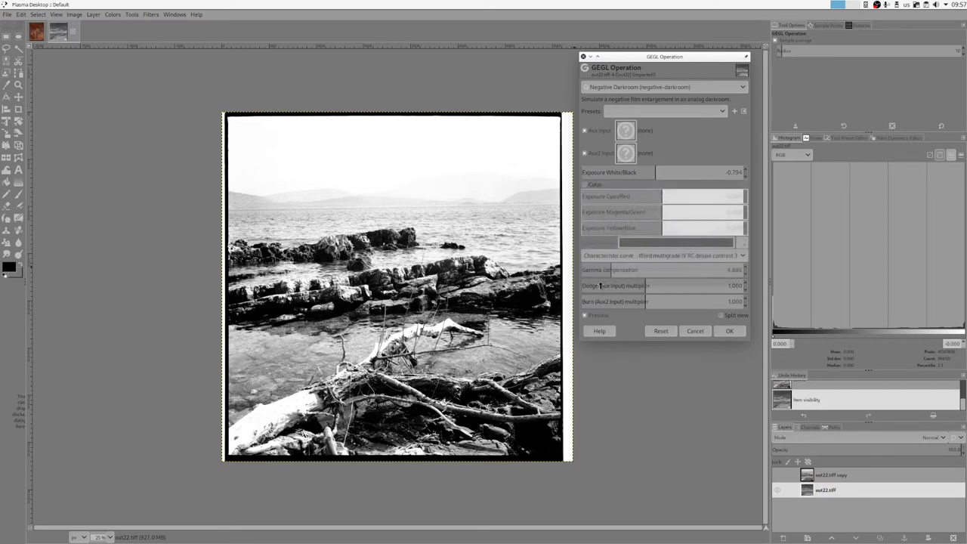
pyautogui.moveTo(734, 269); pyautogui.dragTo(743, 269)
pyautogui.moveTo(610, 270)
pyautogui.mouseDown()
pyautogui.moveTo(680, 271)
pyautogui.moveTo(612, 269)
pyautogui.moveTo(626, 269)
pyautogui.mouseUp()
pyautogui.write('10')
pyautogui.press('Return')
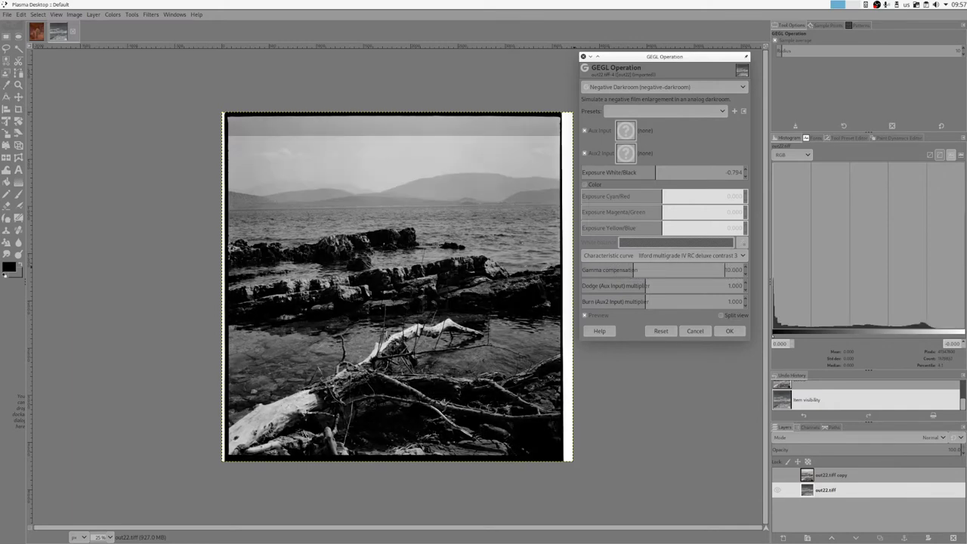
pyautogui.moveTo(655, 172); pyautogui.dragTo(642, 172)
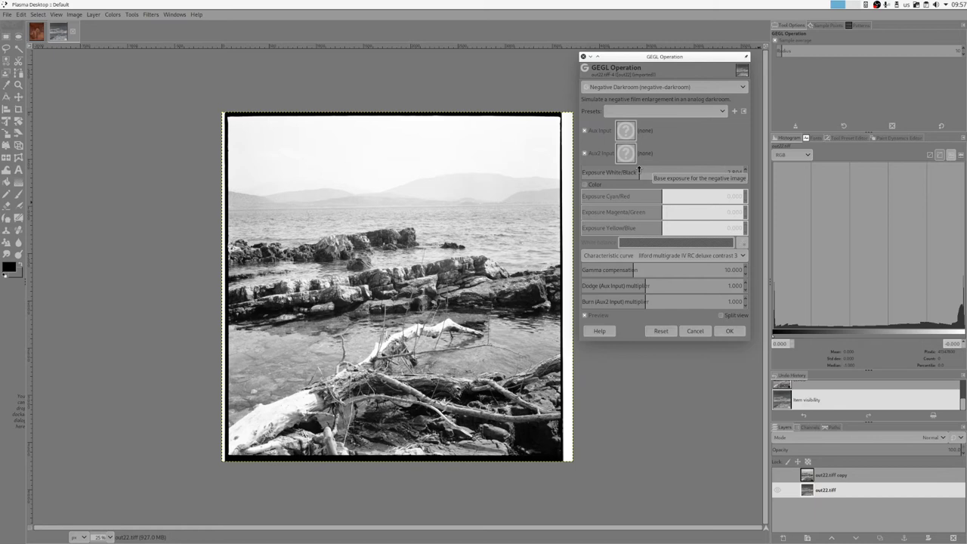
pyautogui.moveTo(639, 172); pyautogui.dragTo(641, 172)
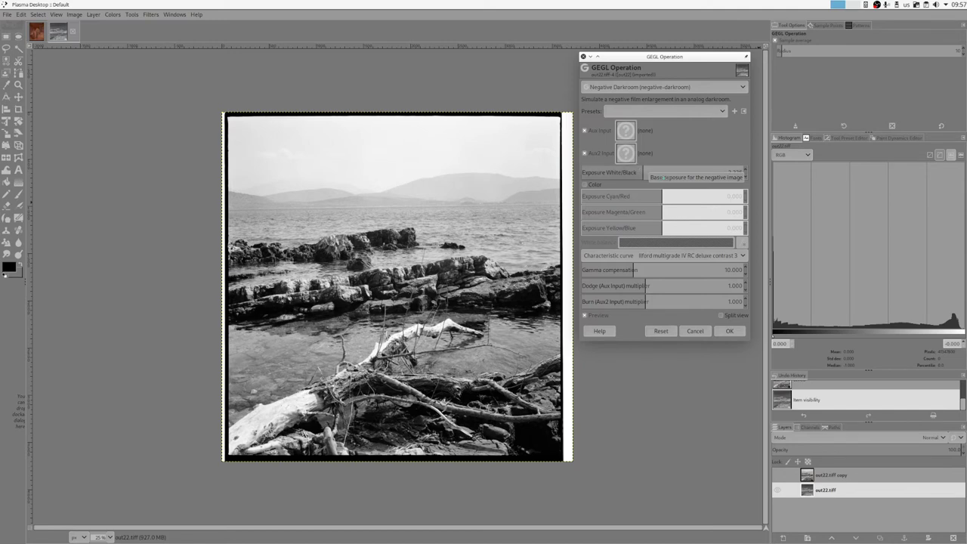
# Step: Apply Negative Darkroom, hide out22.tiff, and add a new grey layer named burn
pyautogui.click(729, 331)
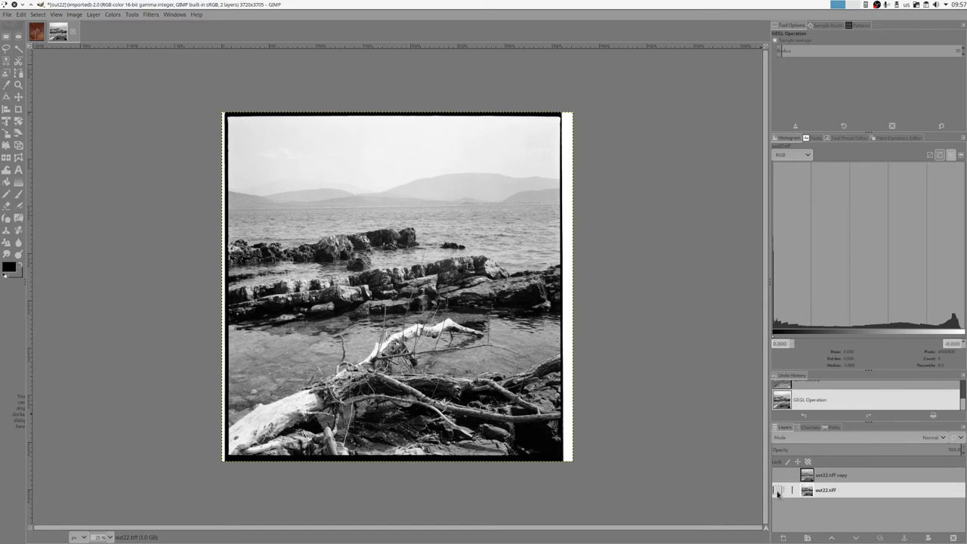
pyautogui.click(779, 491)
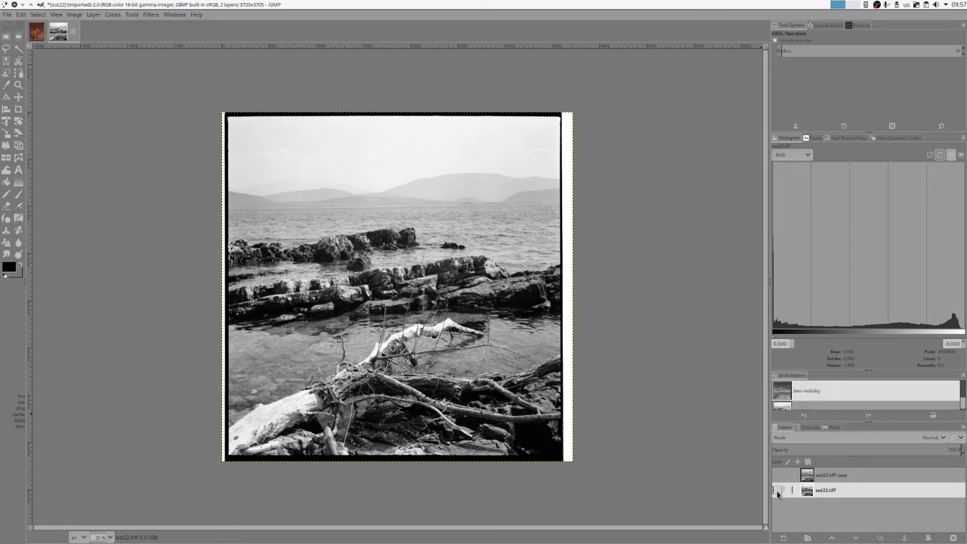
pyautogui.click(92, 17)
pyautogui.click(96, 28)
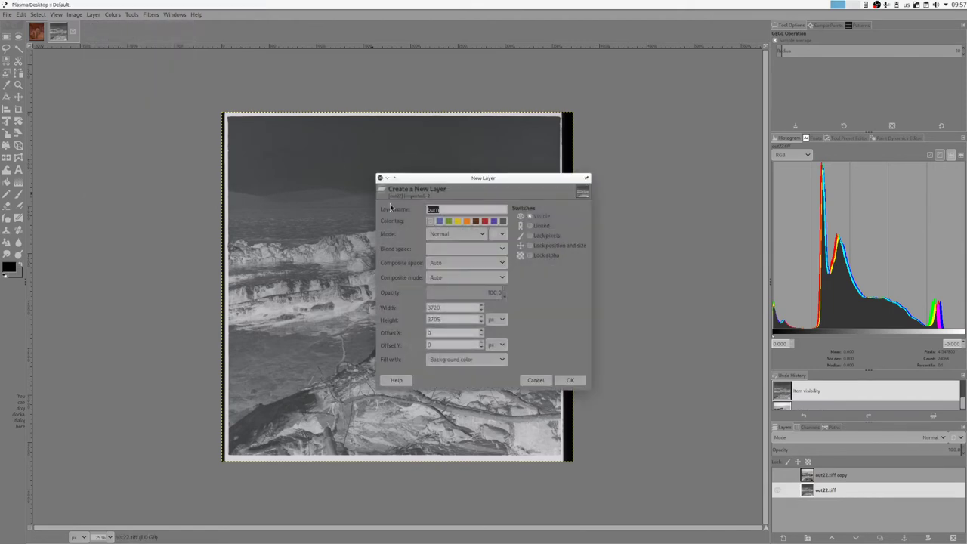
pyautogui.click(569, 380)
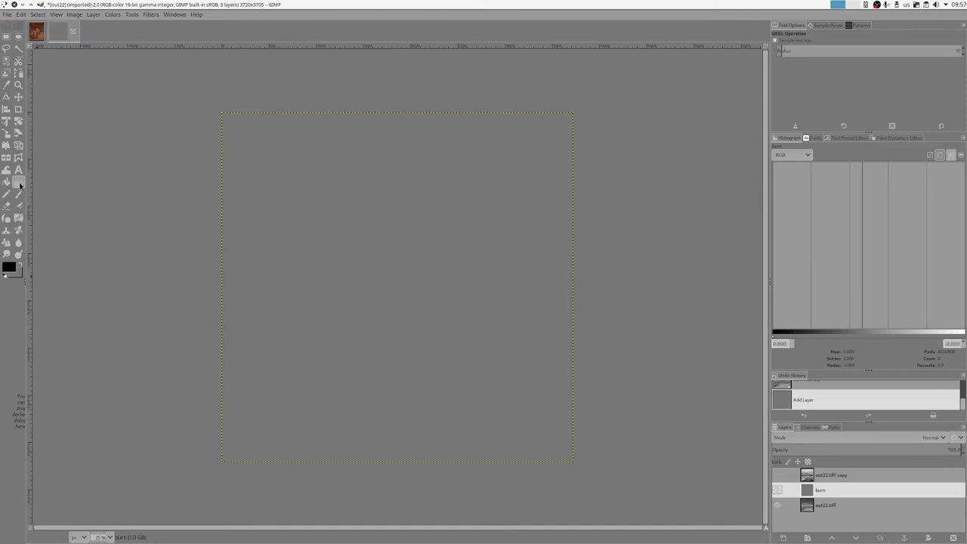
# Step: Dismiss the stray GEGL window and draw a first gradient on the burn layer
pyautogui.click(408, 287)
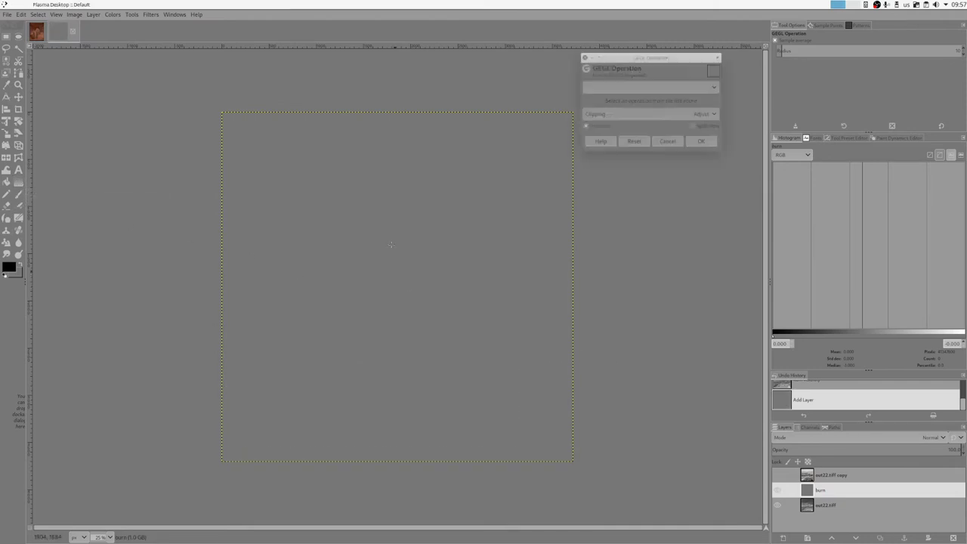
pyautogui.click(677, 144)
pyautogui.click(18, 182)
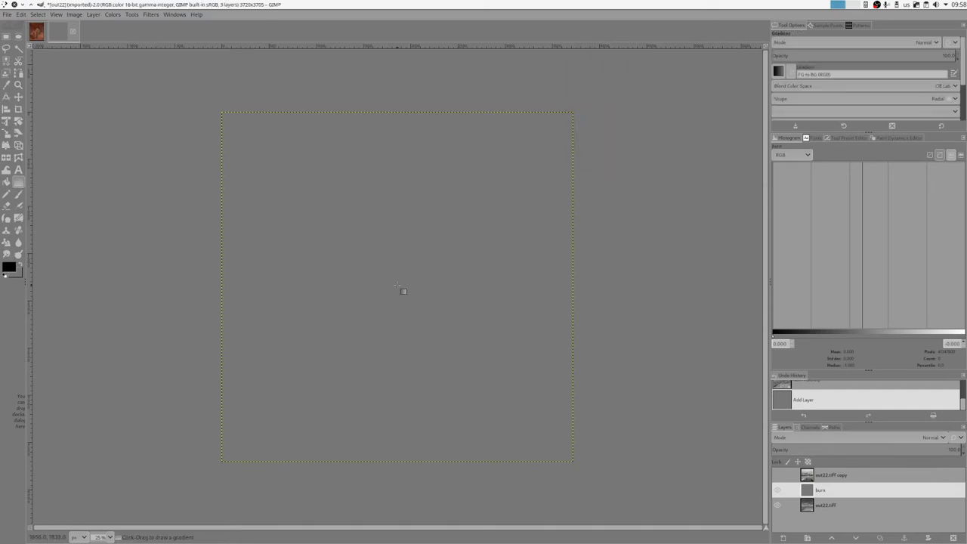
pyautogui.moveTo(394, 281); pyautogui.dragTo(395, 128)
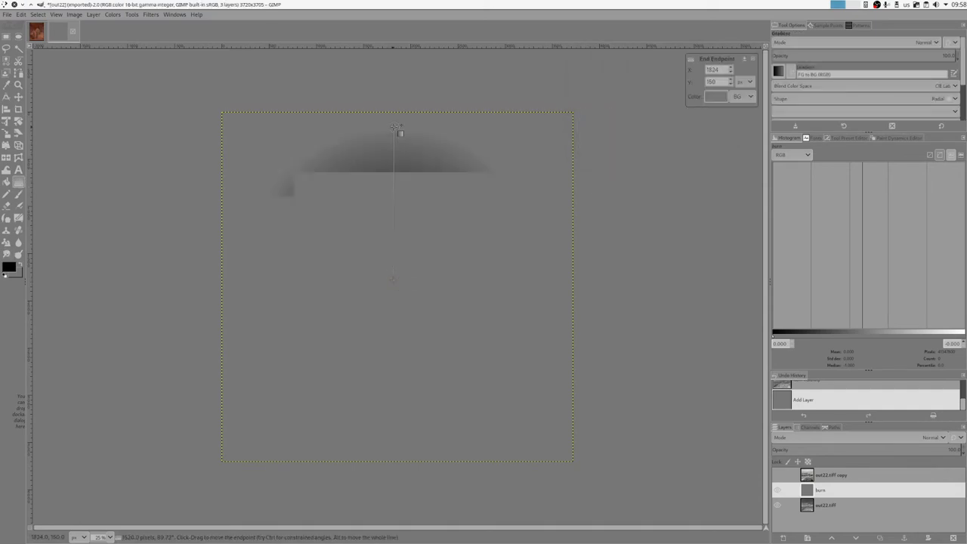
# Step: Make it a linear gradient, black at bottom to grey at top, commit, and hide burn
pyautogui.click(840, 99)
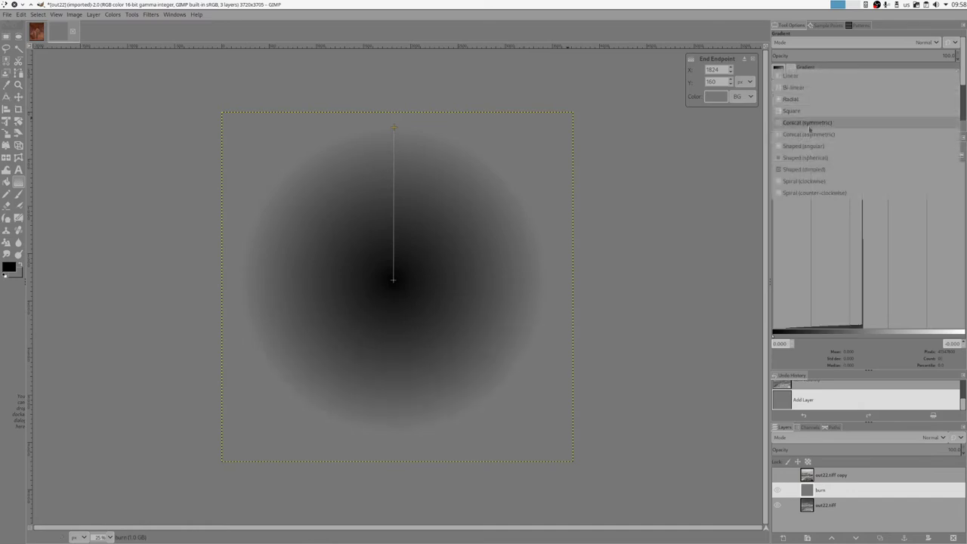
pyautogui.click(807, 85)
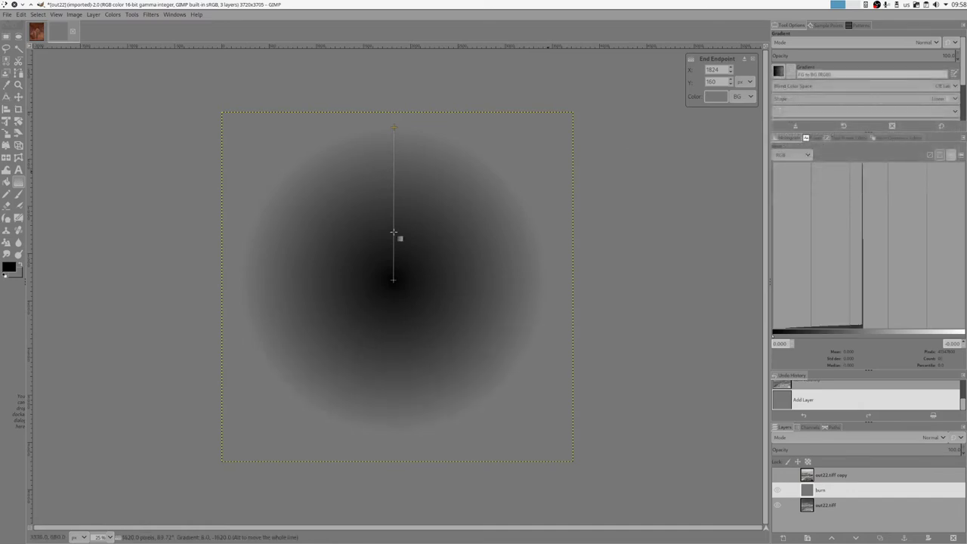
pyautogui.moveTo(395, 127); pyautogui.dragTo(396, 115)
pyautogui.click(392, 280)
pyautogui.moveTo(393, 280); pyautogui.dragTo(395, 327)
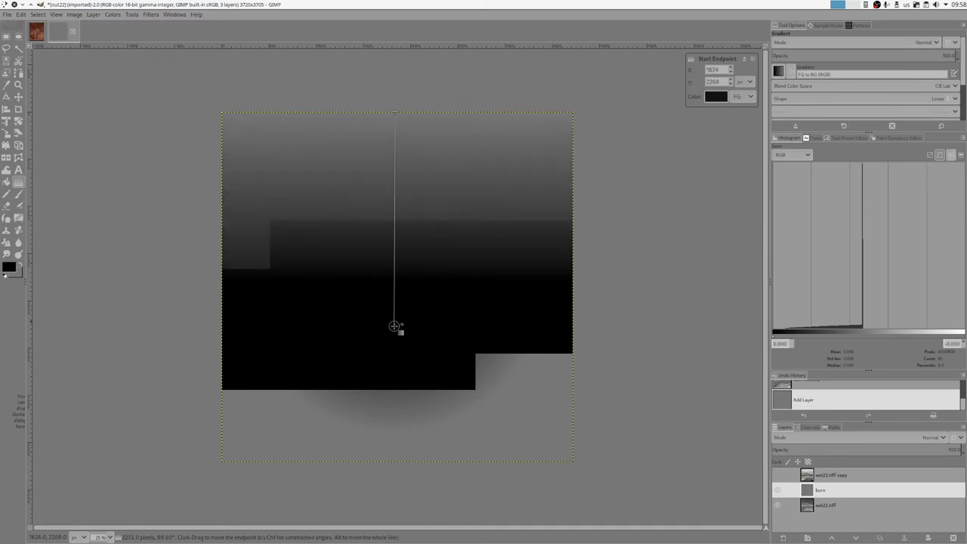
pyautogui.press('Return')
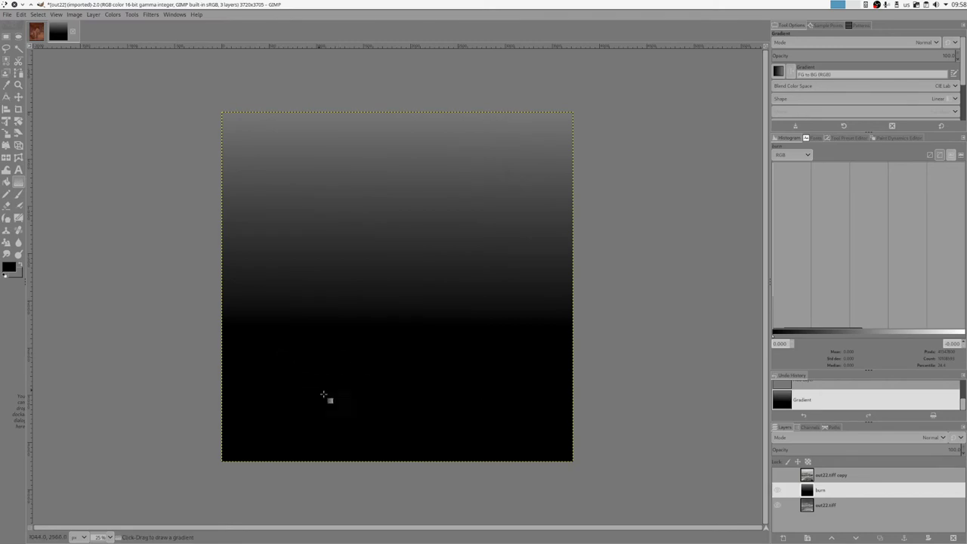
pyautogui.click(778, 490)
# Step: Select the out22.tiff layer and start the Negative Darkroom GEGL operation on it
pyautogui.click(822, 505)
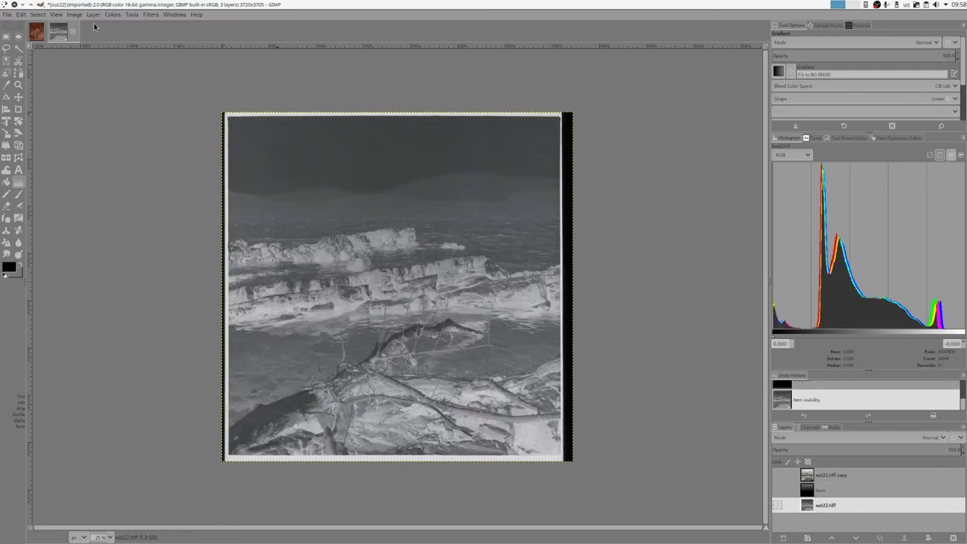
pyautogui.click(133, 16)
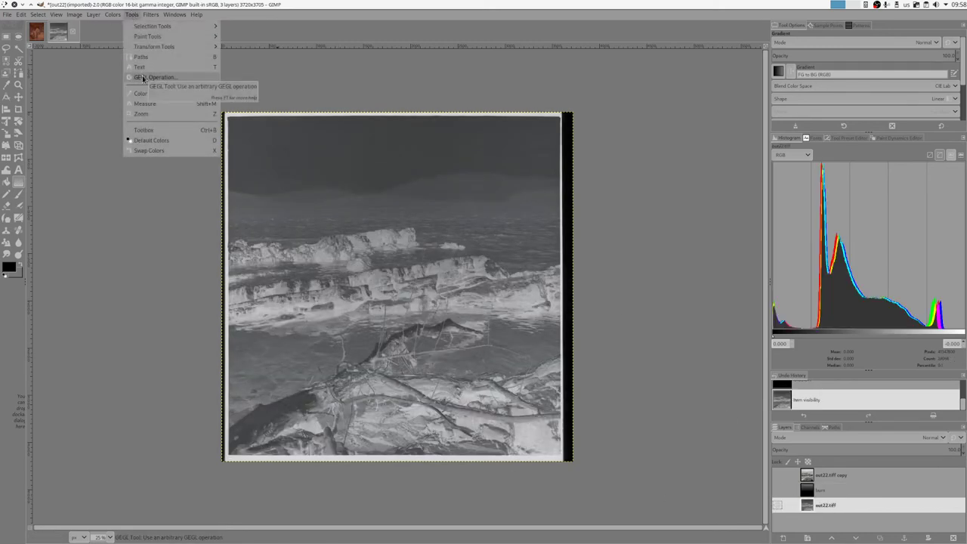
pyautogui.click(151, 77)
pyautogui.click(651, 89)
pyautogui.click(617, 216)
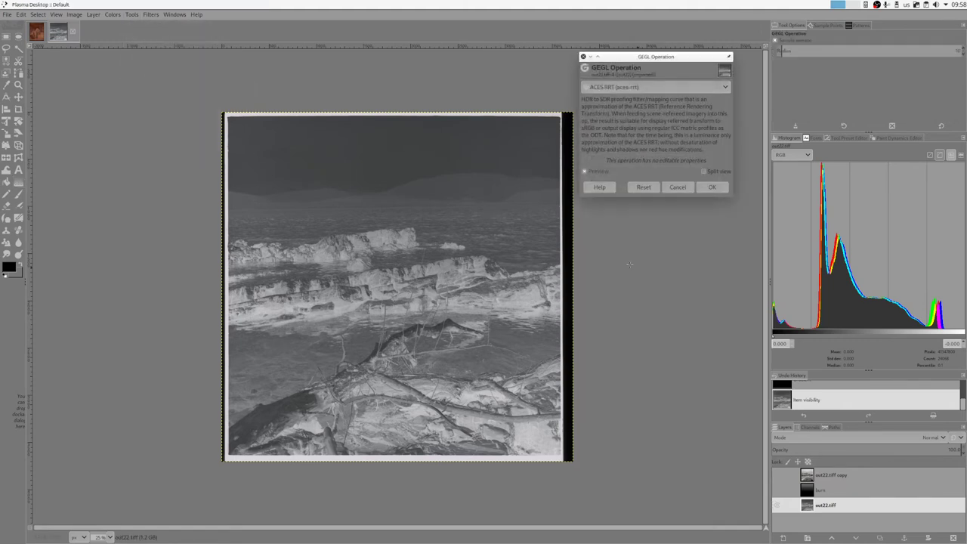
pyautogui.click(663, 87)
pyautogui.click(621, 321)
# Step: Lower White/Black exposure to -1.963 and use the burn layer as the Aux2 burn input
pyautogui.click(654, 171)
pyautogui.click(645, 172)
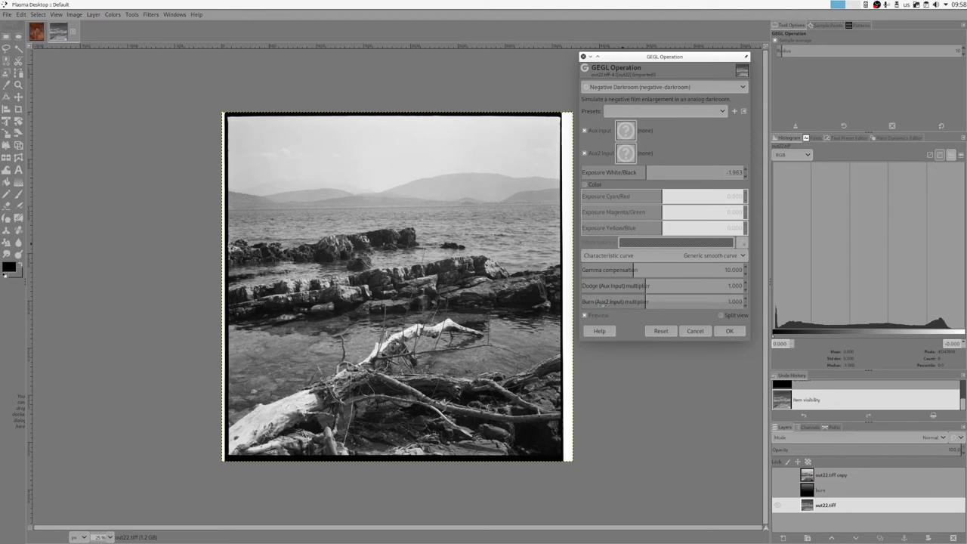
pyautogui.click(626, 154)
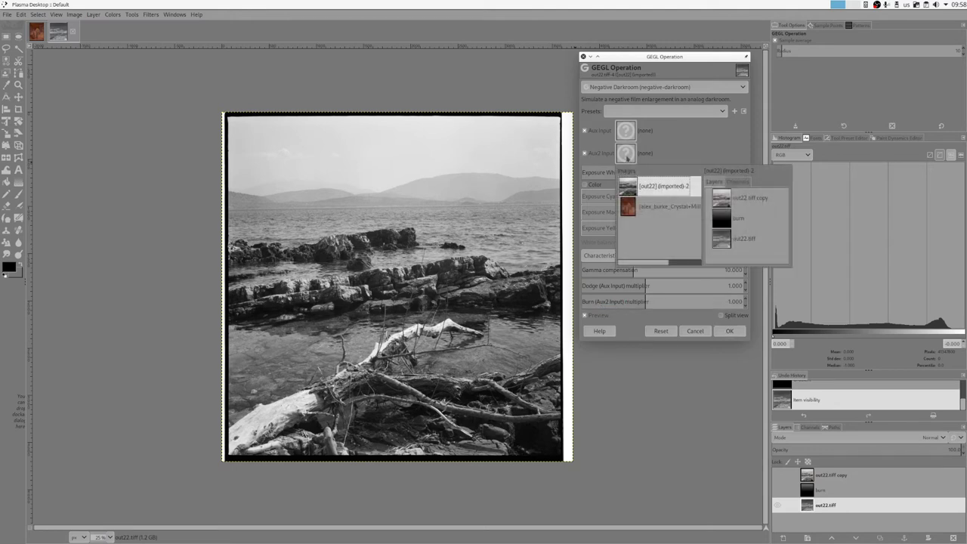
pyautogui.click(719, 220)
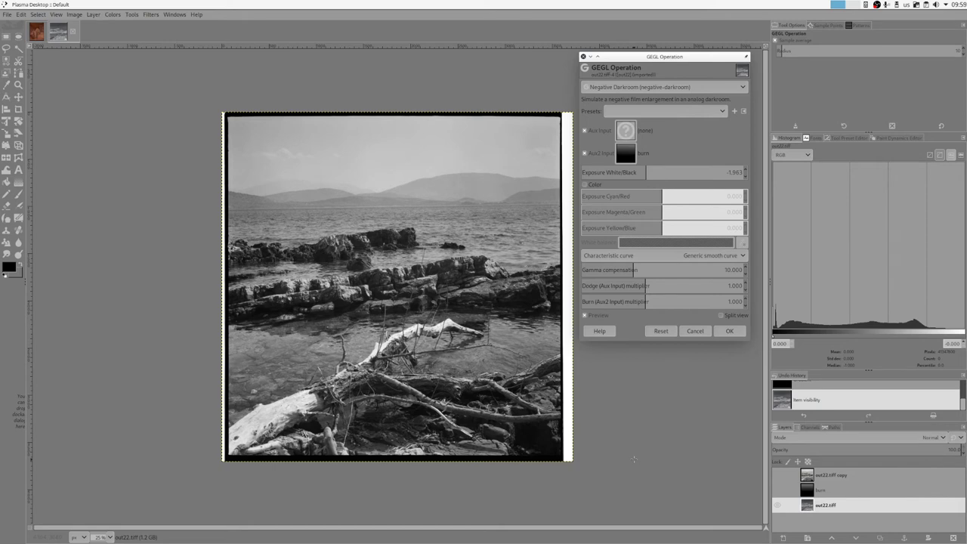
# Step: Compare the seascape with and without the burn input, then set the Burn multiplier to 1.192
pyautogui.click(584, 155)
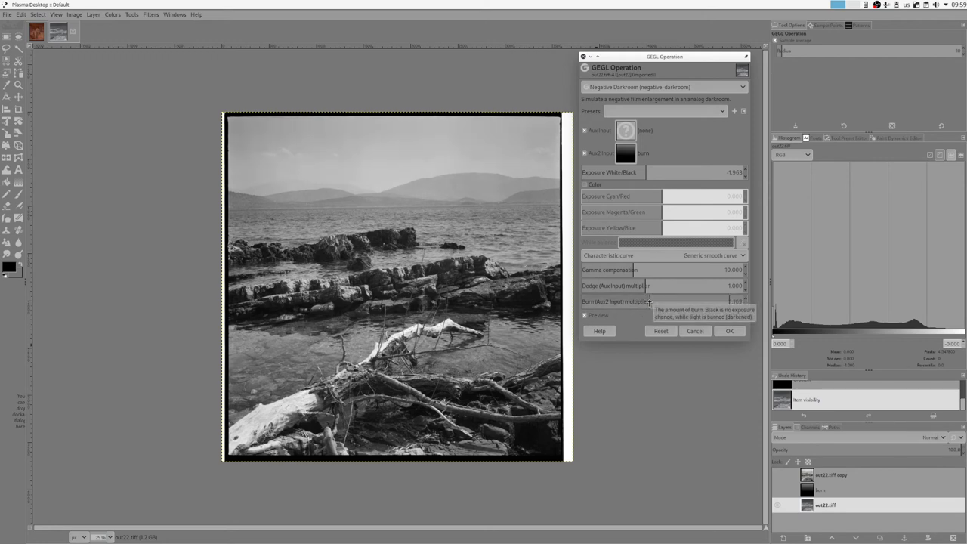
pyautogui.moveTo(649, 301)
pyautogui.mouseDown()
pyautogui.moveTo(609, 302)
pyautogui.moveTo(682, 304)
pyautogui.mouseUp()
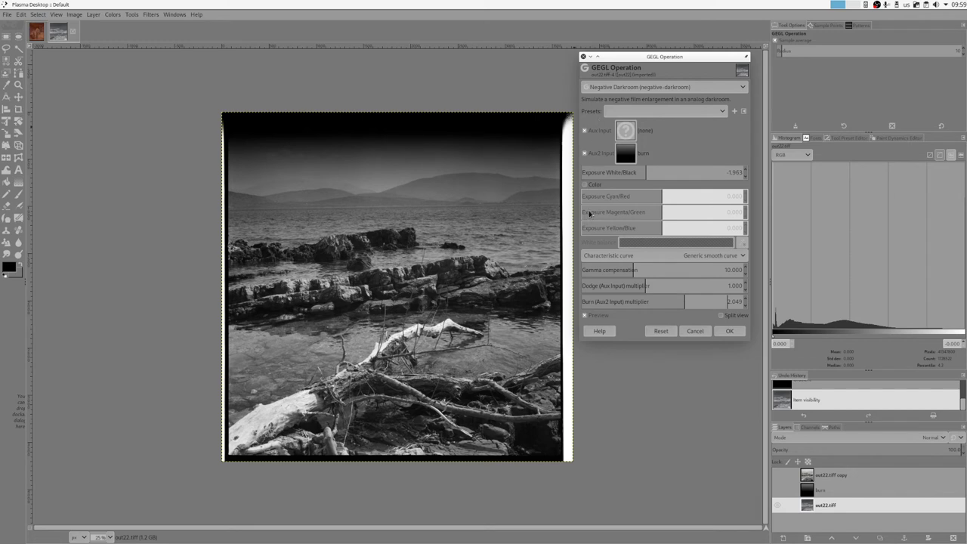
pyautogui.moveTo(684, 302); pyautogui.dragTo(657, 304)
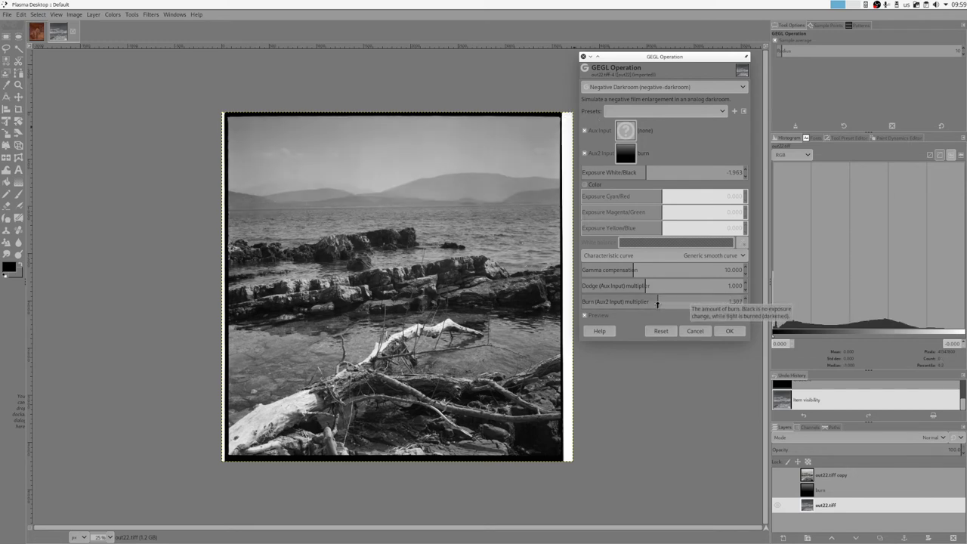
pyautogui.moveTo(657, 303); pyautogui.dragTo(654, 302)
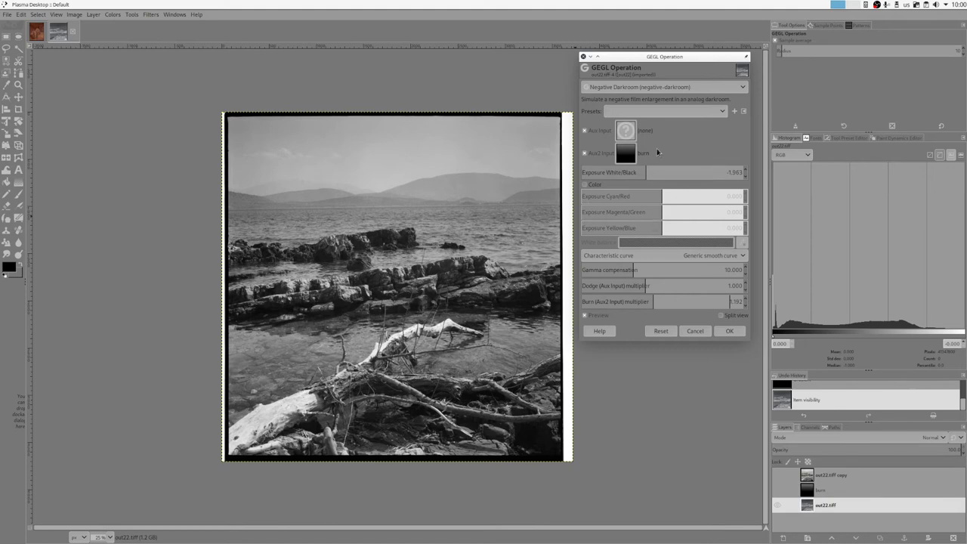
pyautogui.moveTo(668, 58); pyautogui.dragTo(671, 83)
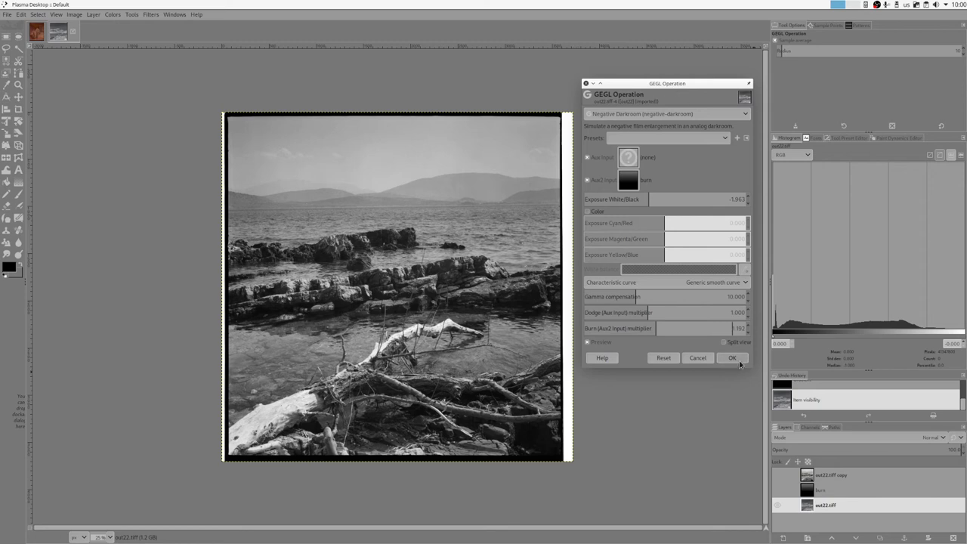
# Step: Apply Negative Darkroom with the burn mask to out22.tiff
pyautogui.click(737, 359)
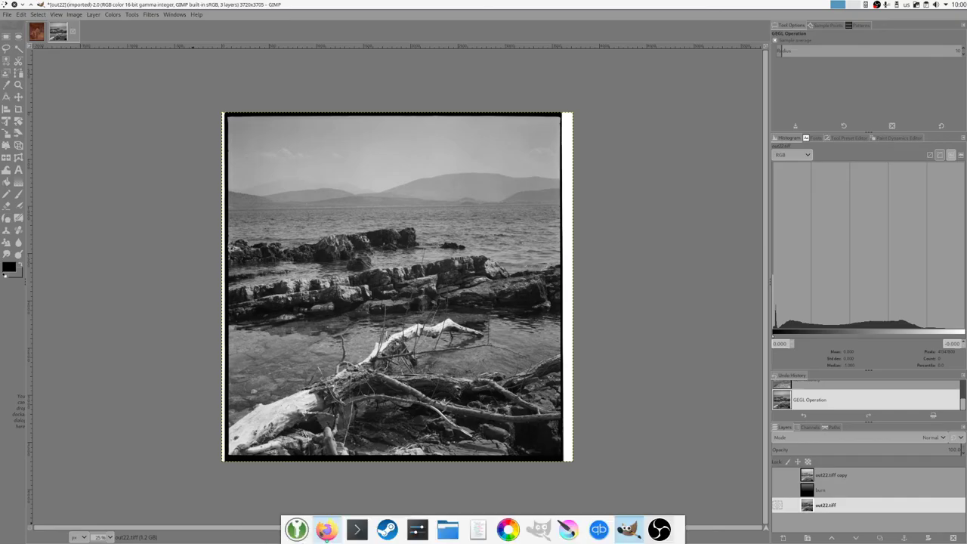
pyautogui.click(327, 529)
pyautogui.click(212, 226)
pyautogui.hotkey('ctrl', 'Tab')
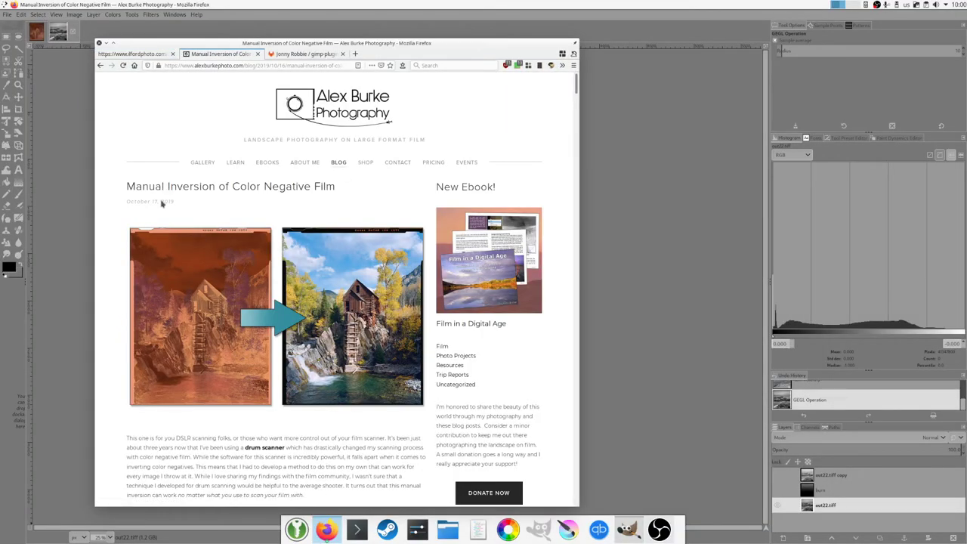
pyautogui.moveTo(576, 85); pyautogui.dragTo(574, 312)
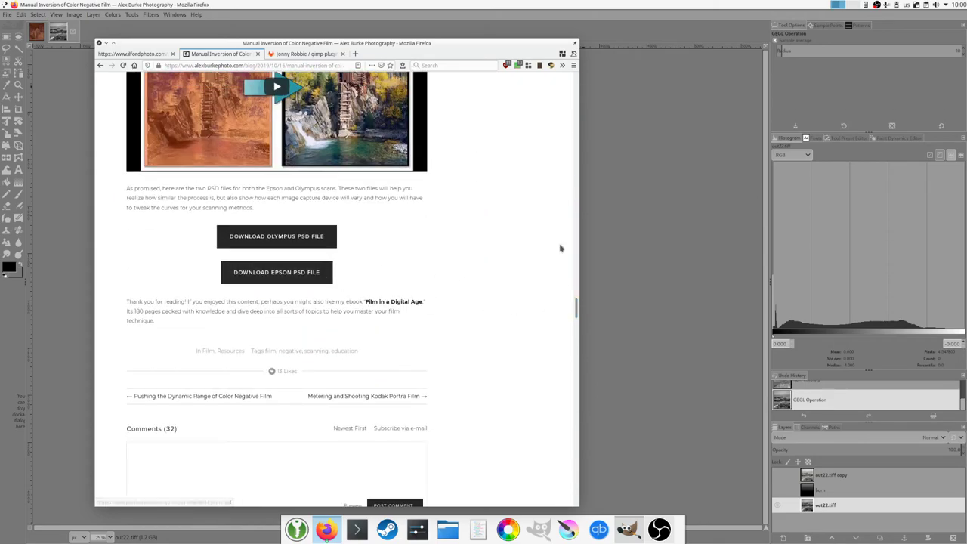
pyautogui.click(106, 42)
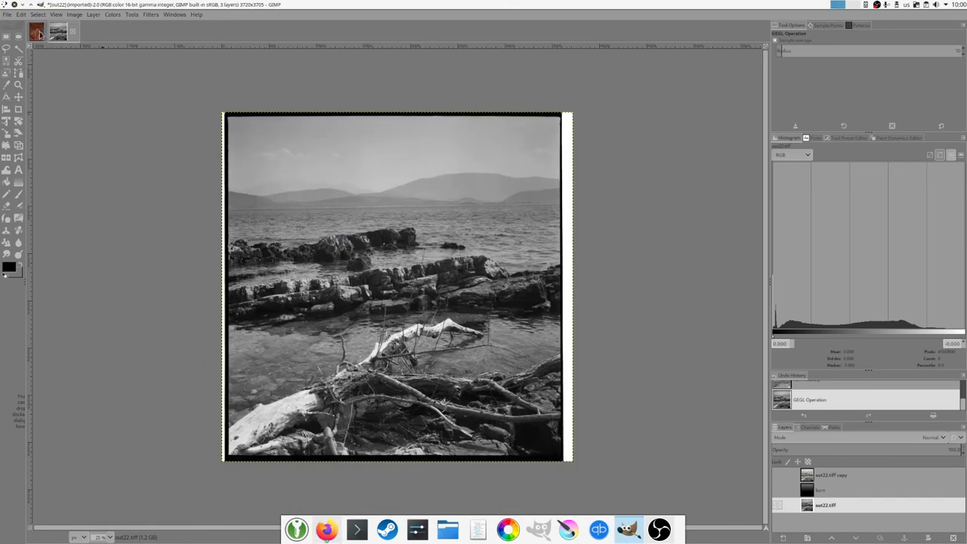
# Step: Switch to the brown mill negative and run Negative Darkroom on it as a GEGL operation
pyautogui.click(37, 32)
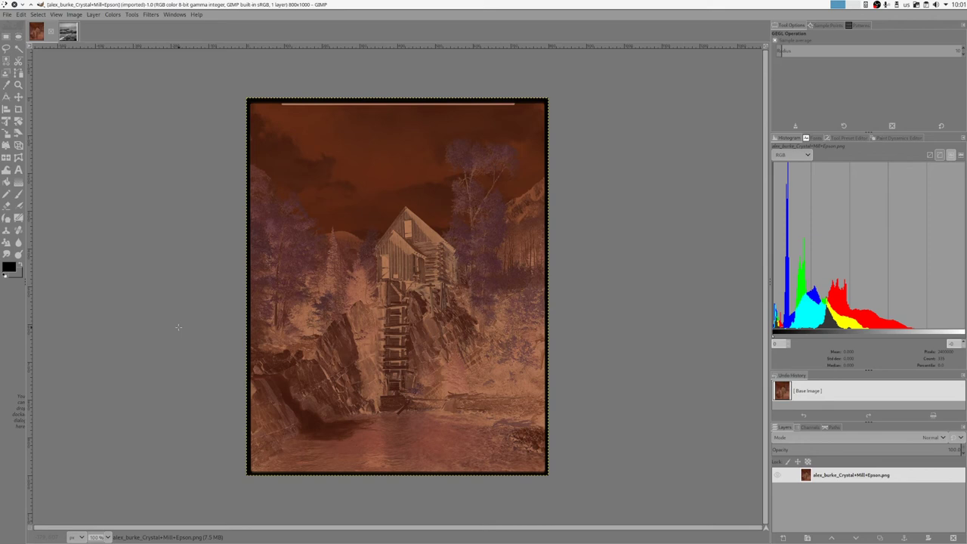
pyautogui.click(132, 15)
pyautogui.click(145, 78)
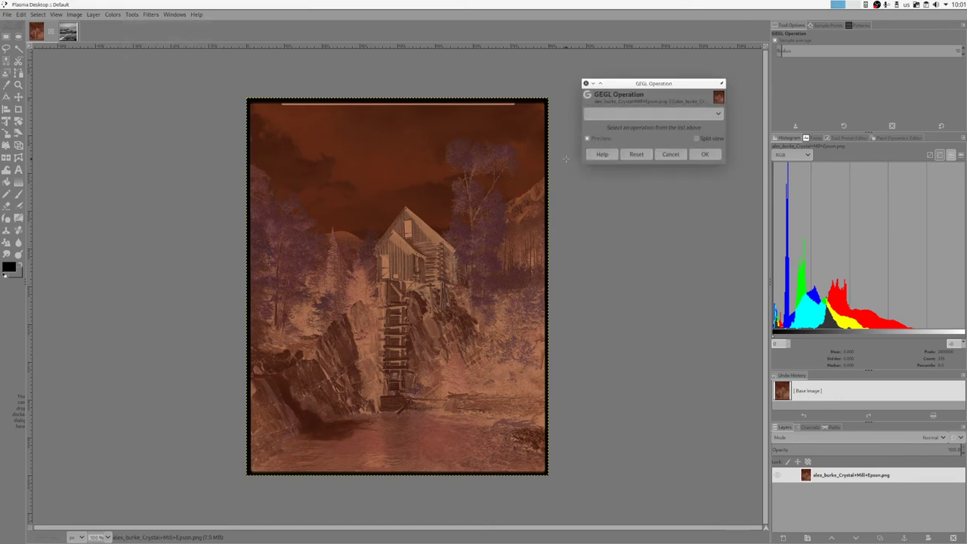
pyautogui.click(654, 115)
pyautogui.click(629, 348)
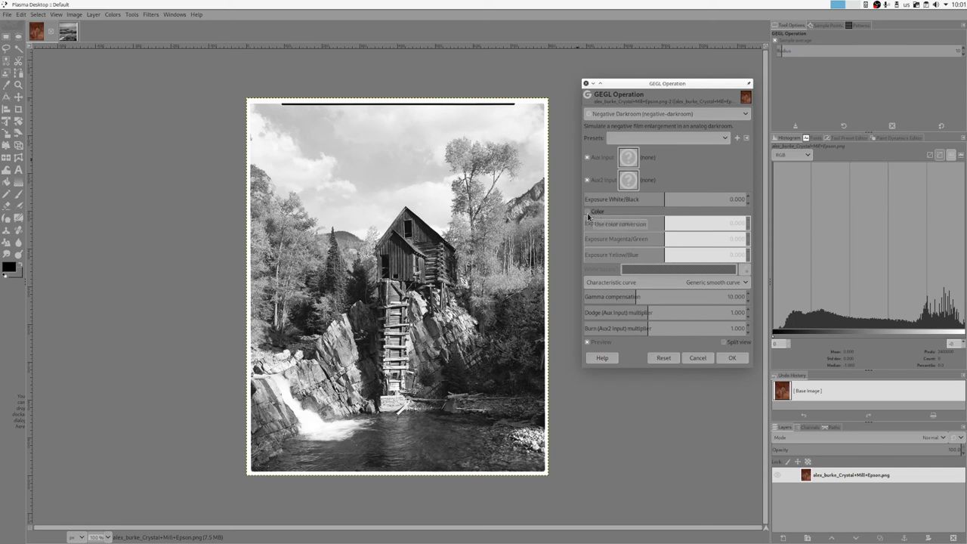
# Step: Enable Color processing and sample the orange film base for white balance
pyautogui.click(588, 215)
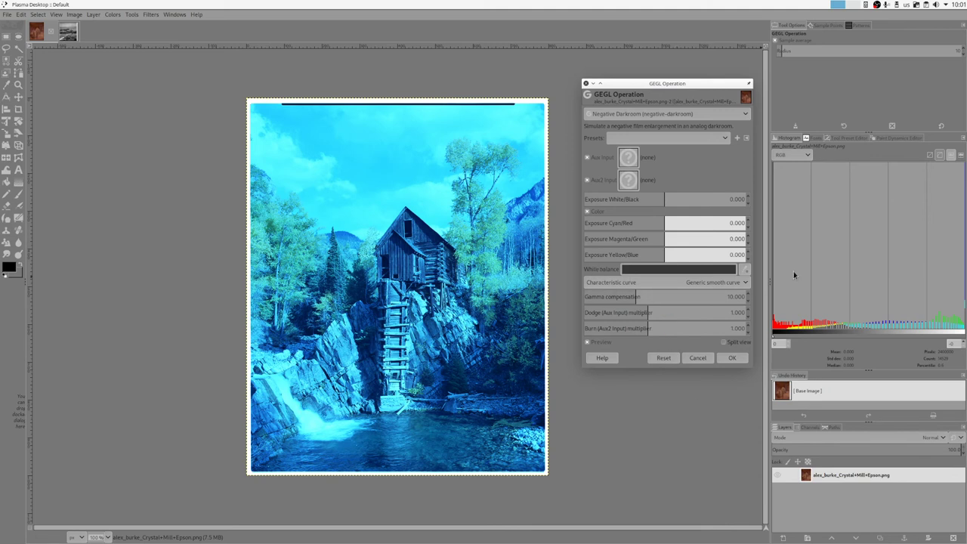
pyautogui.click(745, 272)
pyautogui.click(345, 355)
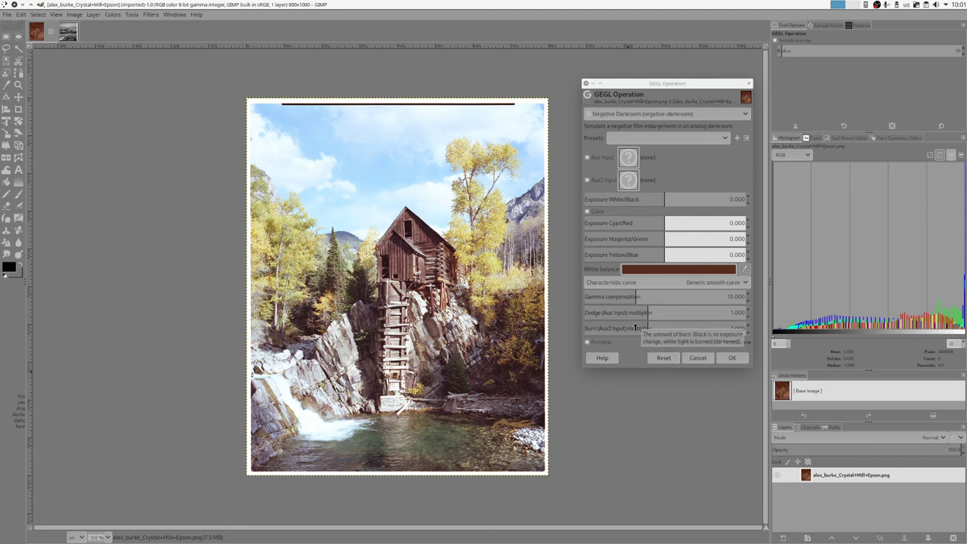
# Step: Choose the Ilford multigrade IV RC deluxe contrast 3 curve and raise White/Black exposure to 0.234
pyautogui.click(642, 284)
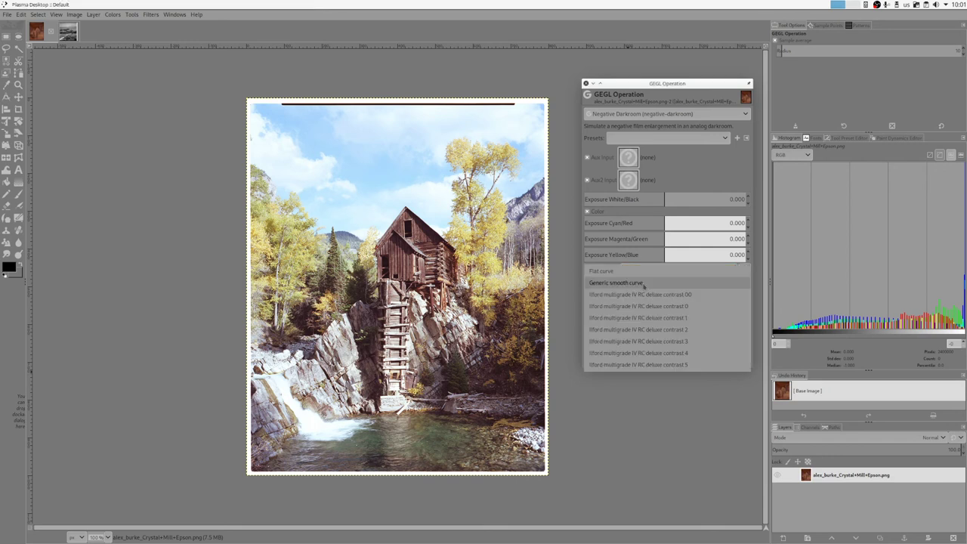
pyautogui.click(642, 342)
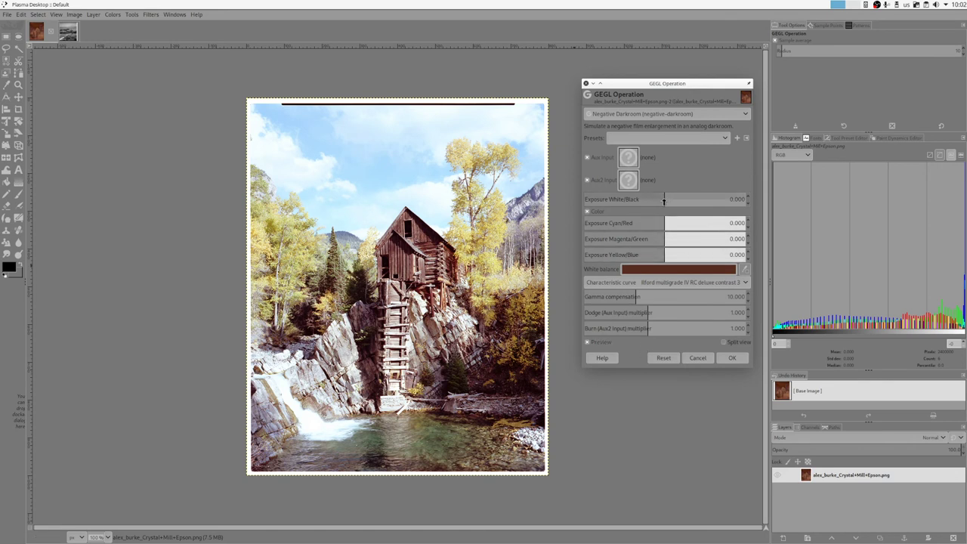
pyautogui.moveTo(665, 198); pyautogui.dragTo(665, 199)
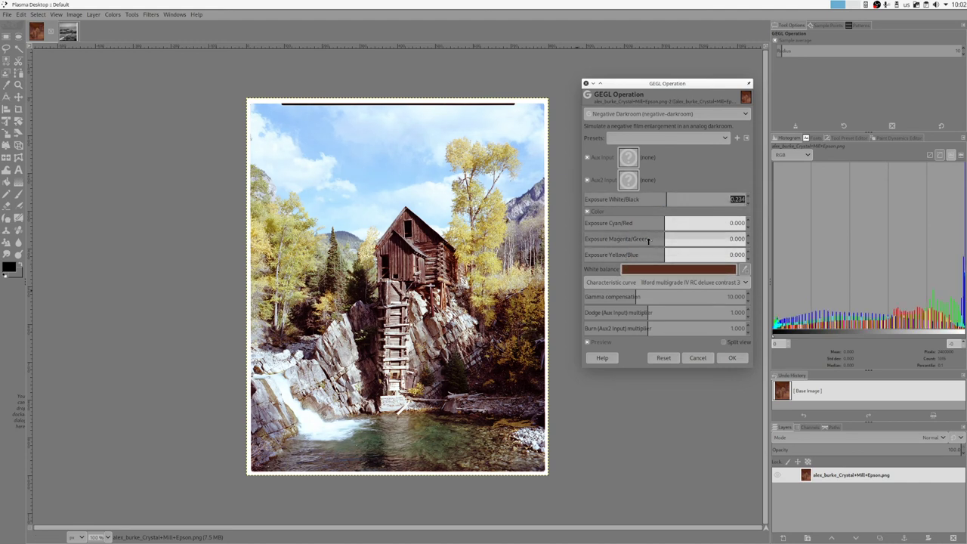
pyautogui.moveTo(663, 257)
pyautogui.mouseDown()
pyautogui.moveTo(618, 258)
pyautogui.moveTo(691, 258)
pyautogui.moveTo(664, 255)
pyautogui.mouseUp()
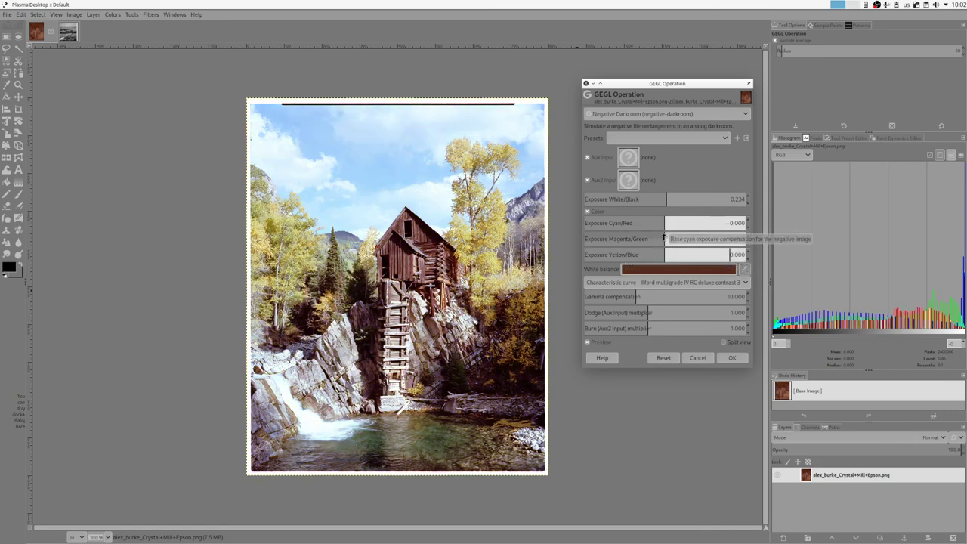
pyautogui.moveTo(664, 239); pyautogui.dragTo(692, 223)
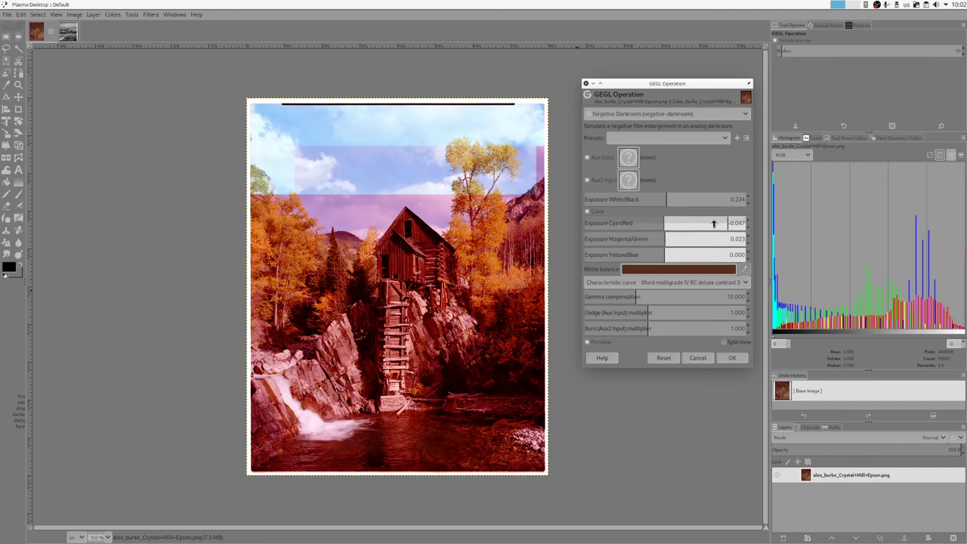
# Step: Reset Cyan/Red and Magenta/Green exposure to 0, set Yellow/Blue to -0.124, and enable Split view
pyautogui.write('0')
pyautogui.press('Return')
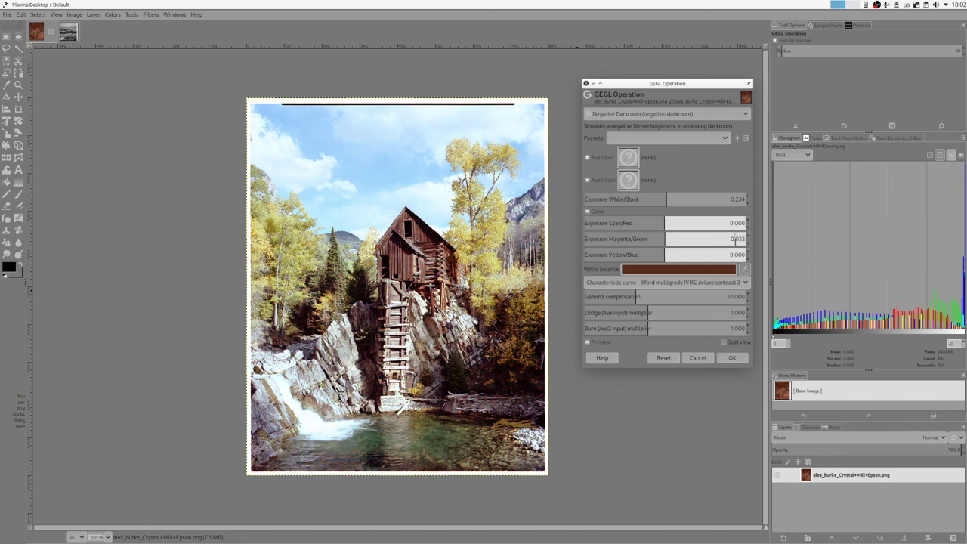
pyautogui.click(735, 239)
pyautogui.write('0')
pyautogui.press('Return')
pyautogui.click(663, 260)
pyautogui.moveTo(663, 260)
pyautogui.mouseDown()
pyautogui.moveTo(640, 266)
pyautogui.moveTo(670, 266)
pyautogui.mouseUp()
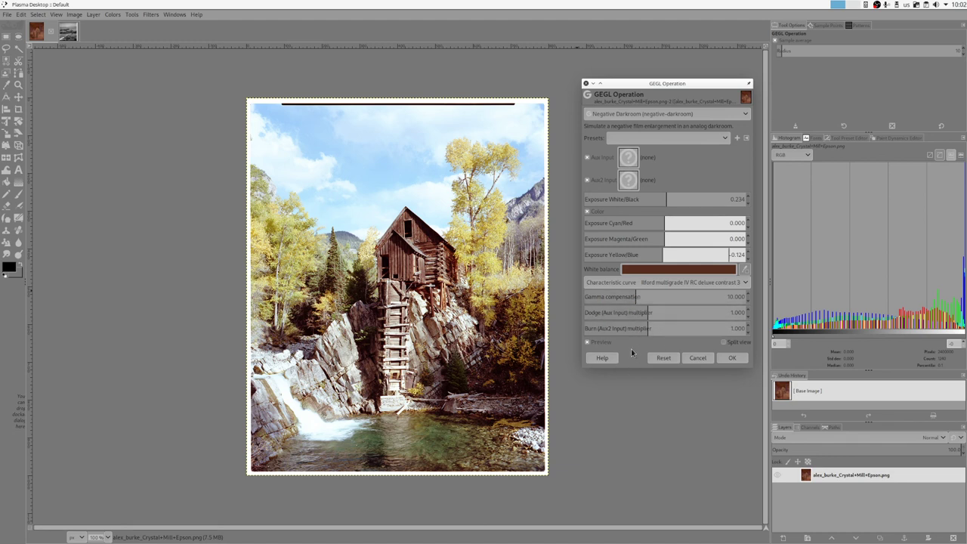
pyautogui.click(730, 343)
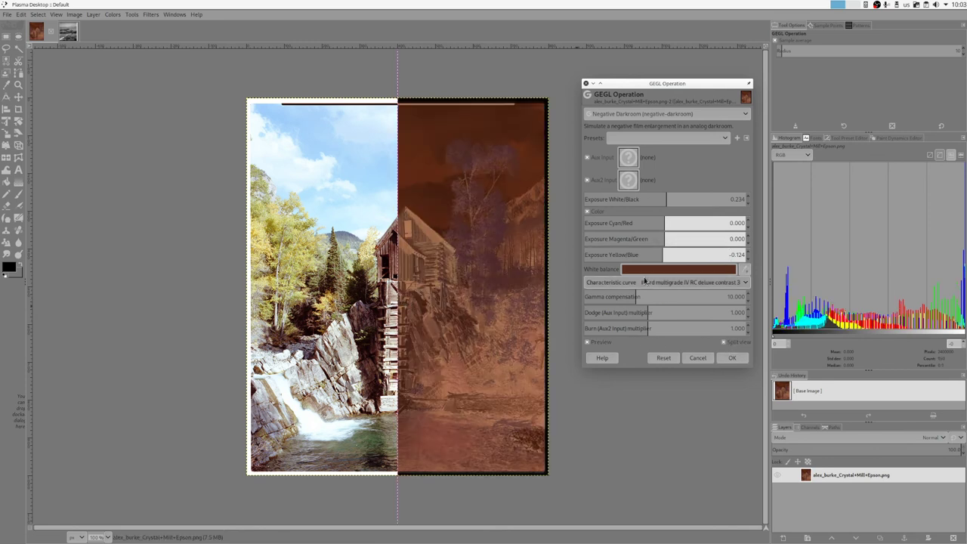
# Step: Move the split-view divide to compare before and after, then apply the colour conversion
pyautogui.moveTo(398, 278); pyautogui.dragTo(490, 319)
pyautogui.moveTo(490, 319); pyautogui.dragTo(421, 320)
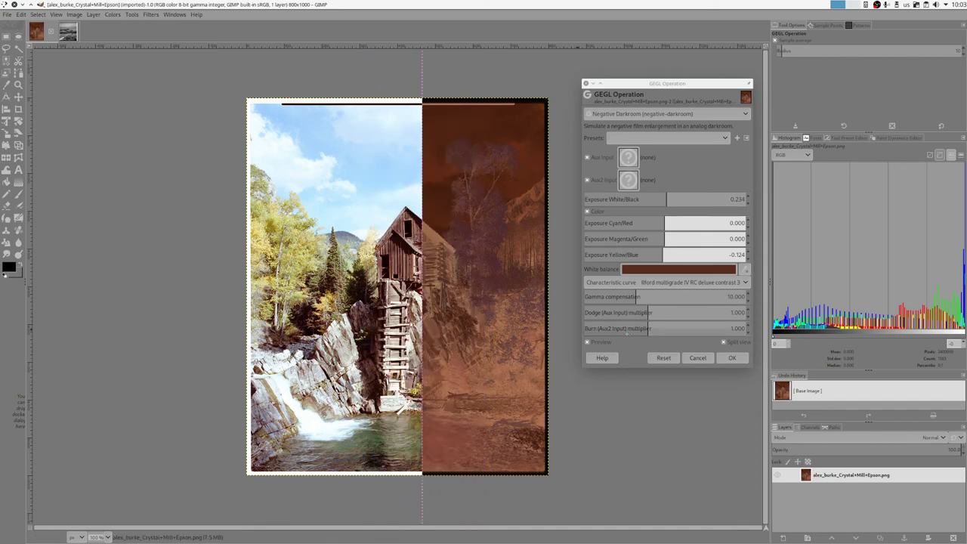
pyautogui.click(718, 358)
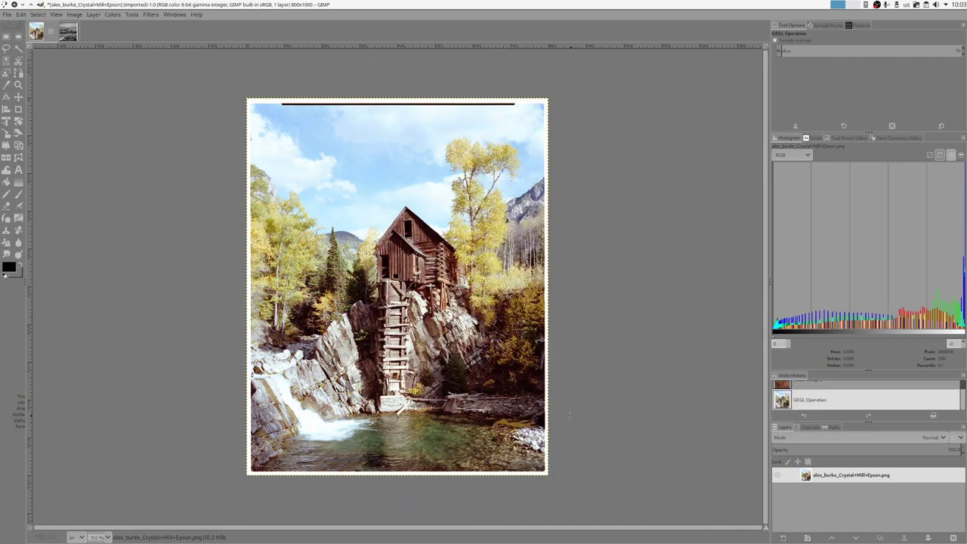
# Step: Try a brightening point on the Curves adjustment, then cancel it
pyautogui.click(93, 16)
pyautogui.moveTo(112, 14)
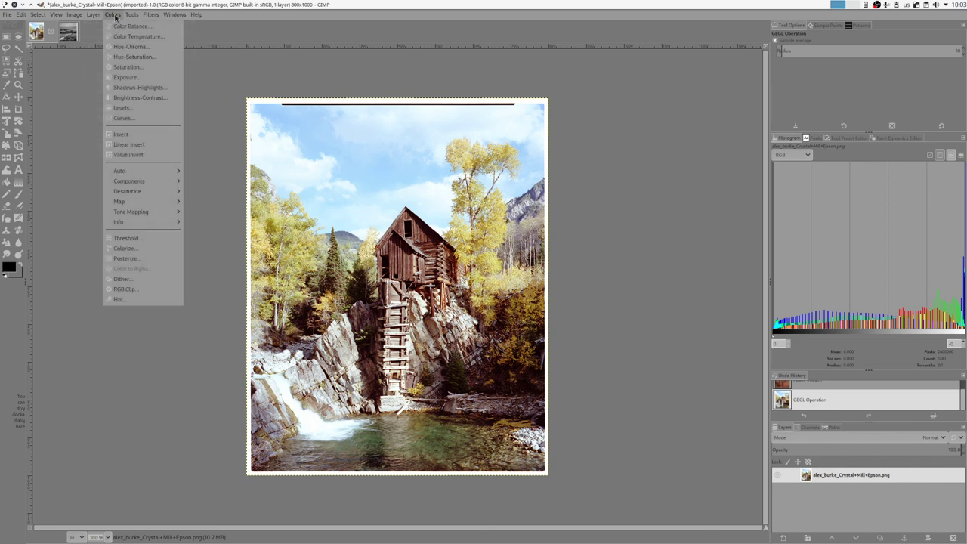
pyautogui.click(133, 119)
pyautogui.moveTo(705, 79); pyautogui.dragTo(673, 77)
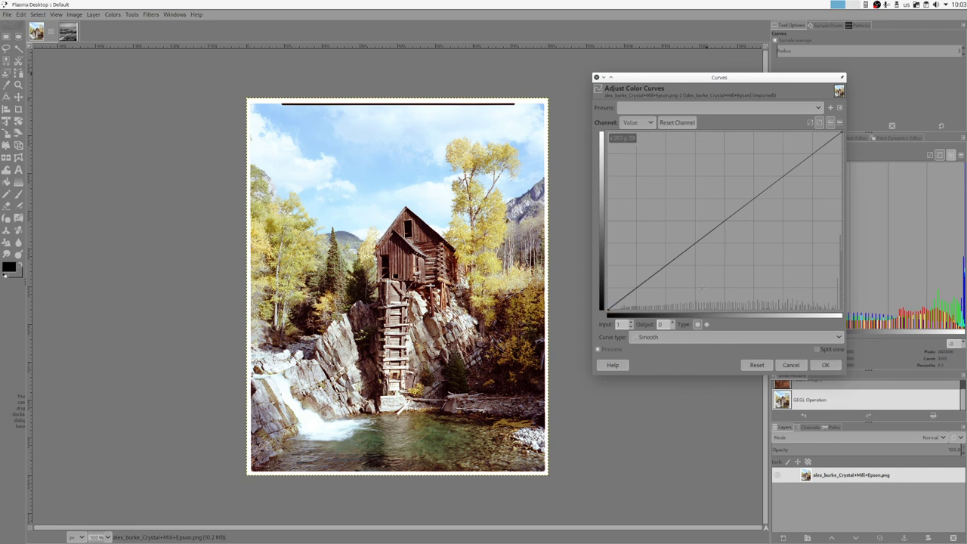
pyautogui.click(779, 171)
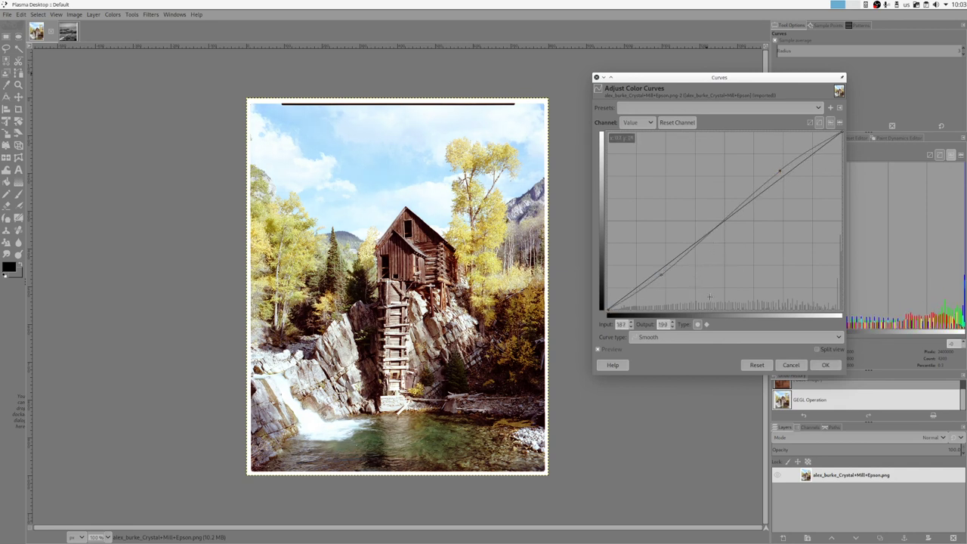
pyautogui.click(791, 365)
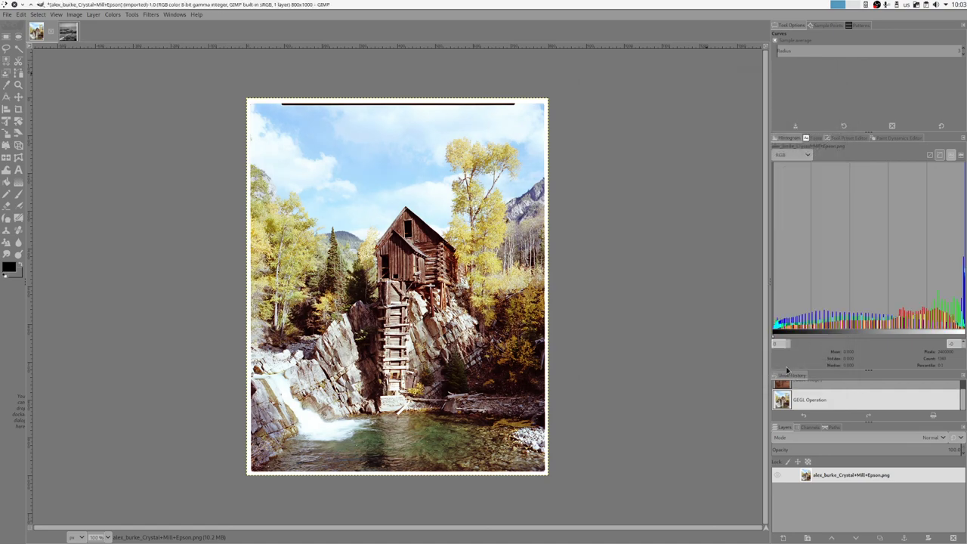
# Step: Bring up the gimp-plugin-analog GitLab page in Firefox and scroll to its build and install notes
pyautogui.click(328, 530)
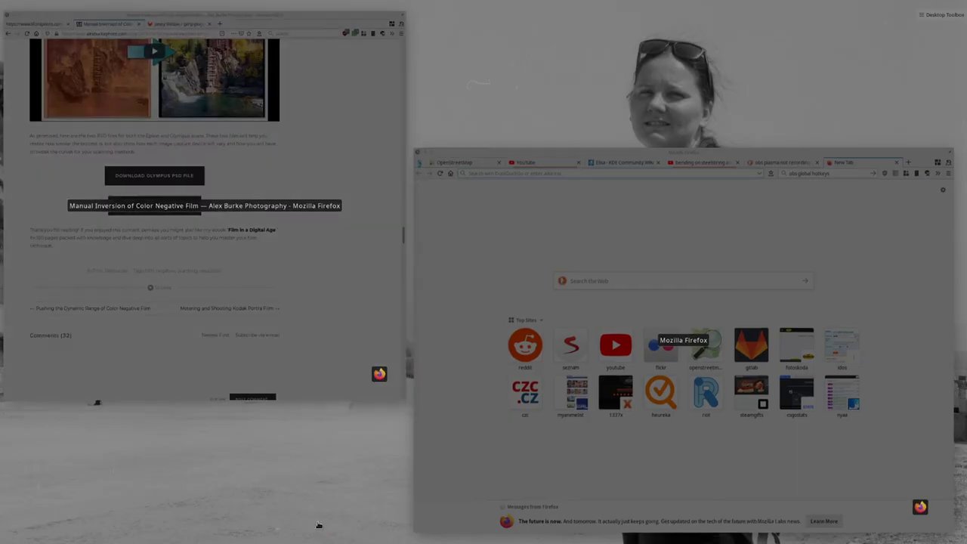
pyautogui.click(337, 119)
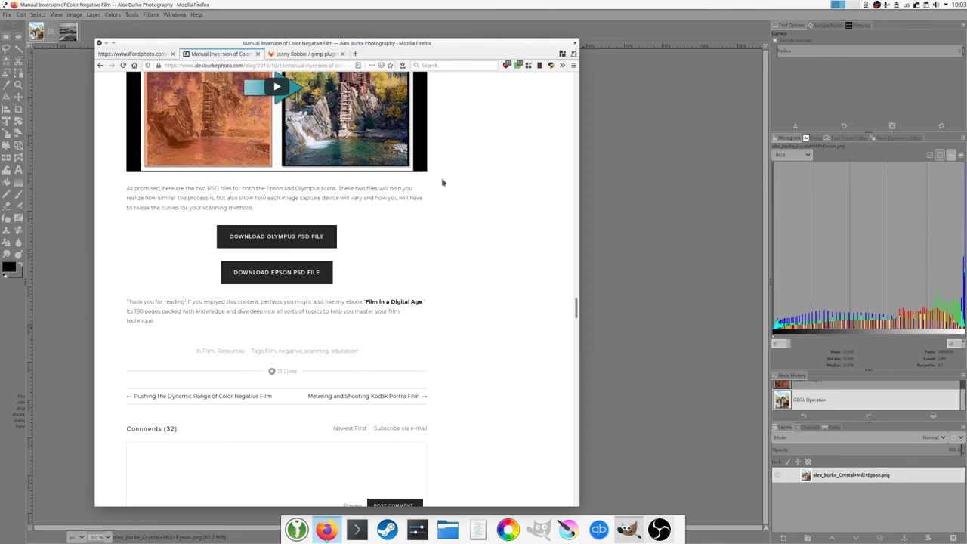
pyautogui.click(310, 56)
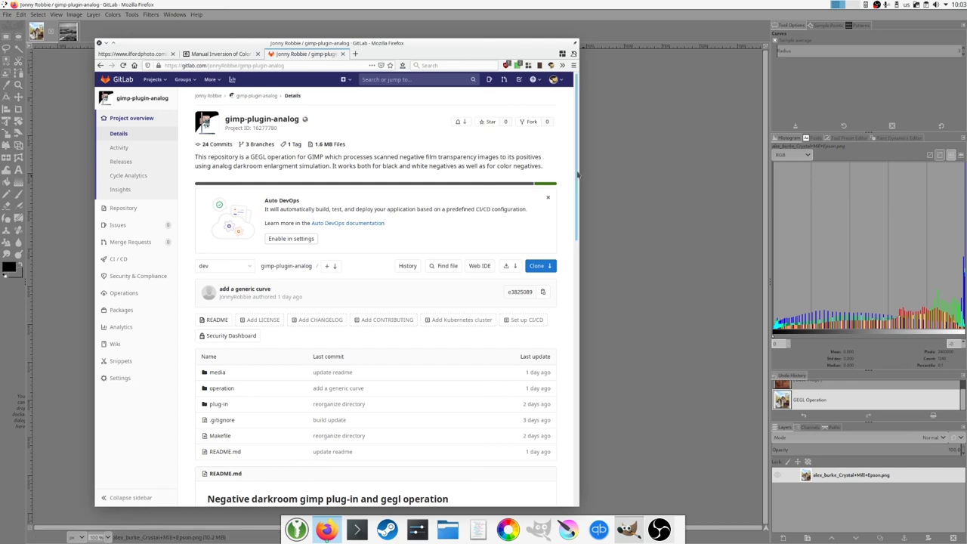
pyautogui.scroll(-5, 566, 250)
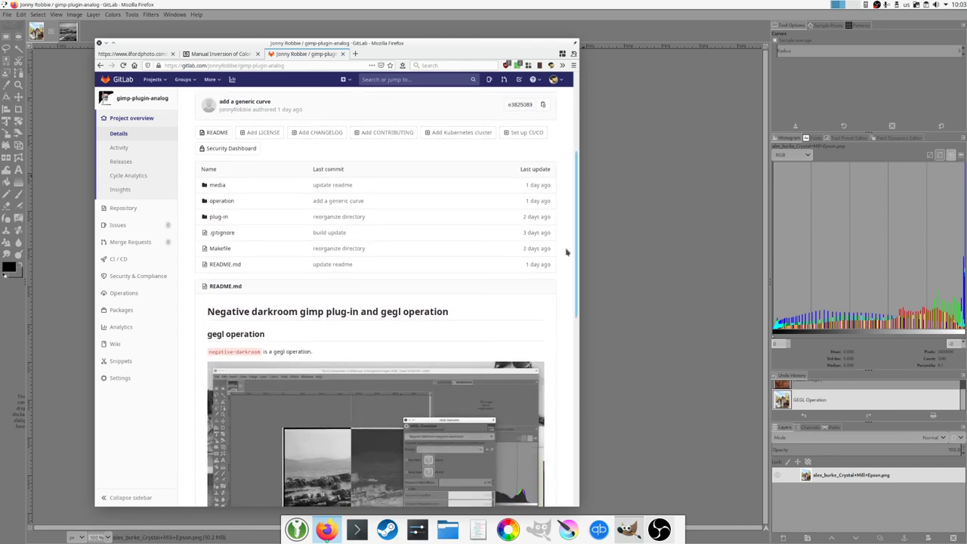
pyautogui.scroll(-10, 567, 272)
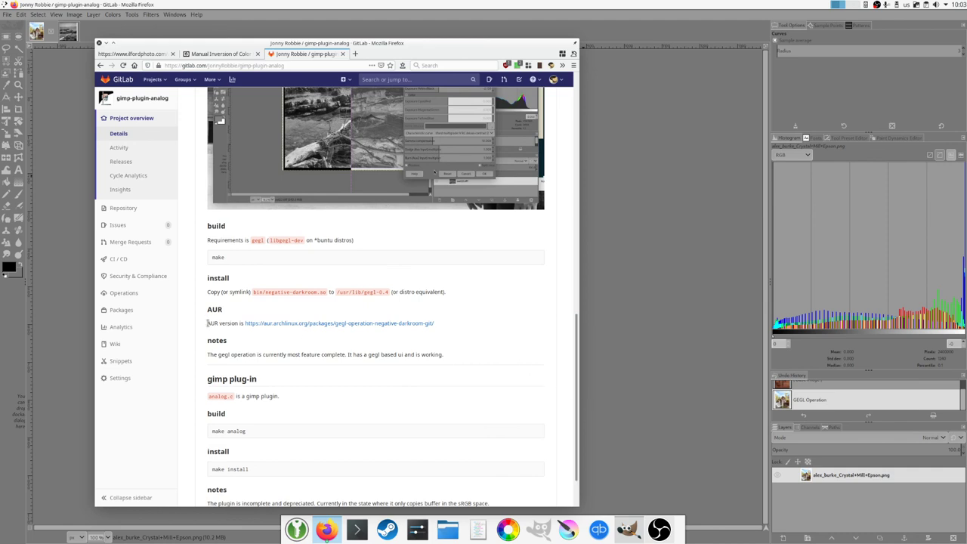
# Step: Open the AUR package link in a new tab, close it again, and return up the README
pyautogui.click(256, 325)
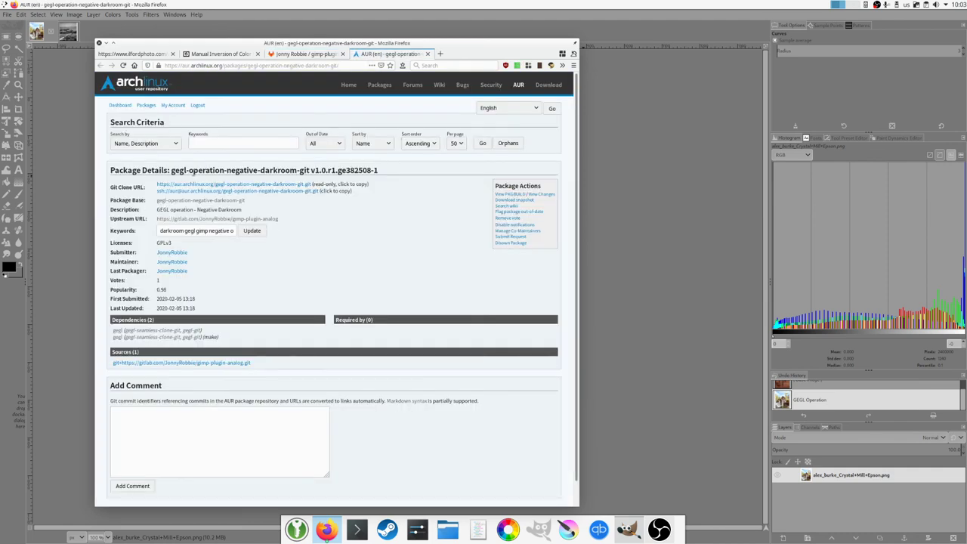
pyautogui.middleClick(371, 55)
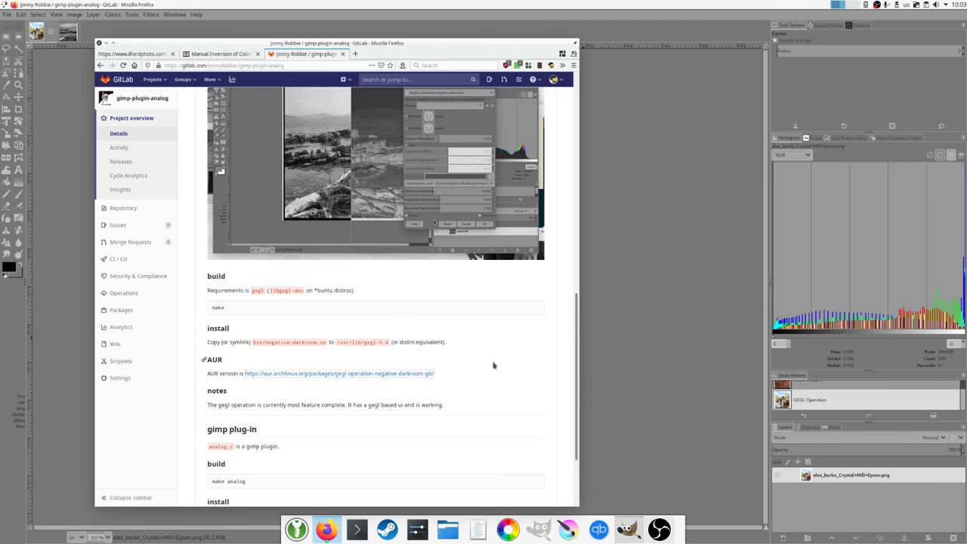
pyautogui.scroll(1, 577, 309)
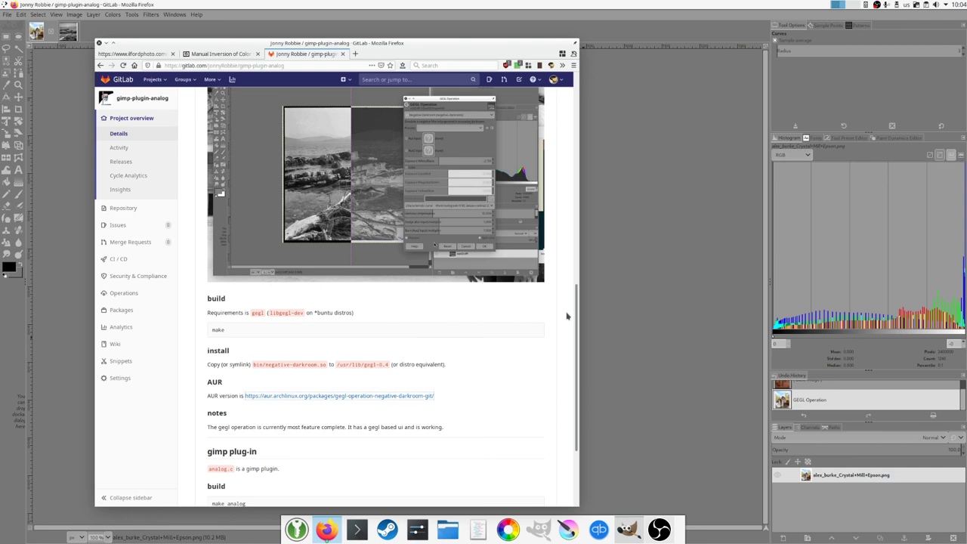
# Step: Minimize Firefox to reveal the mill's colour positive in GIMP
pyautogui.click(106, 43)
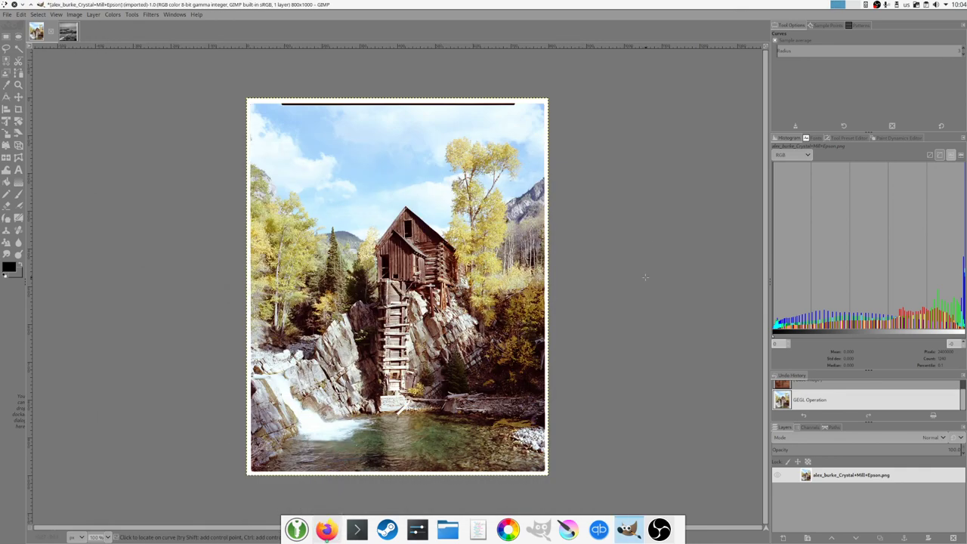